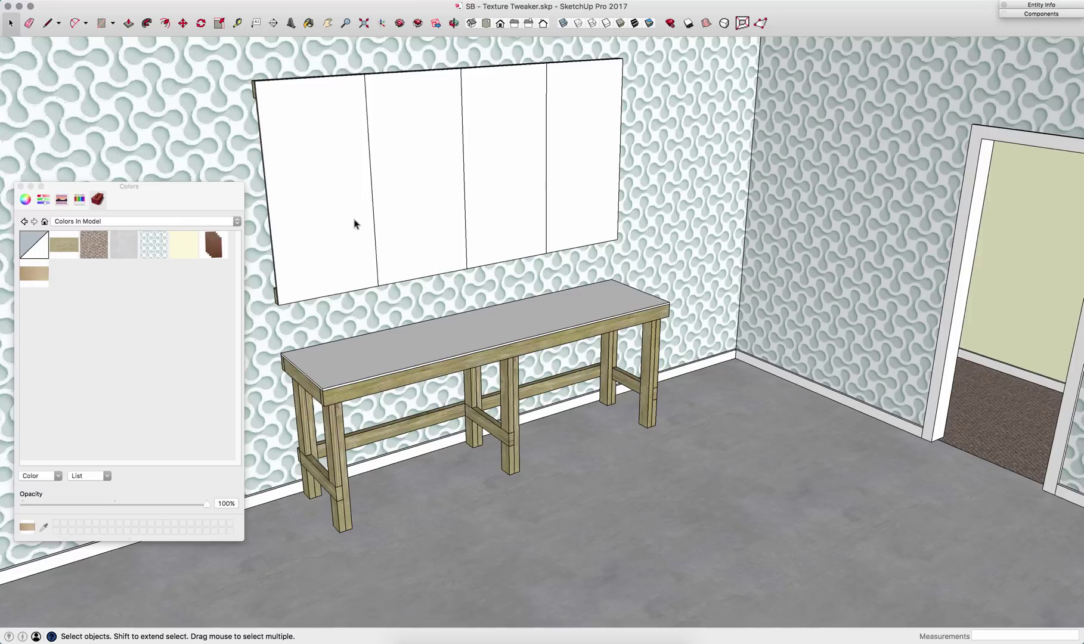
Paint the patterned back and right walls a plain cream
left_click(309, 23)
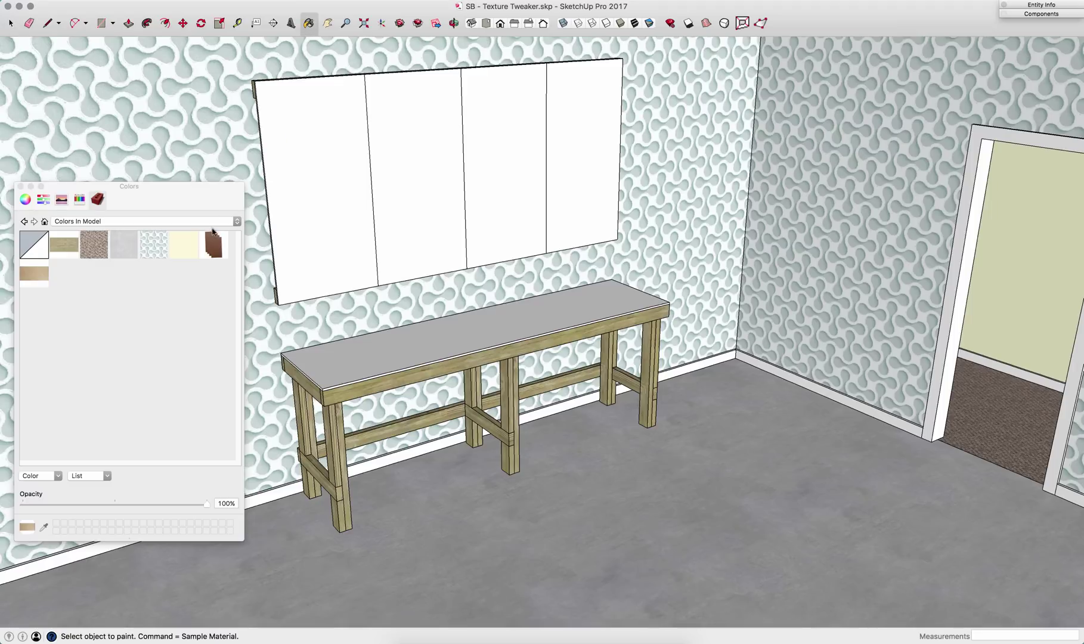
left_click(184, 245)
left_click(203, 144)
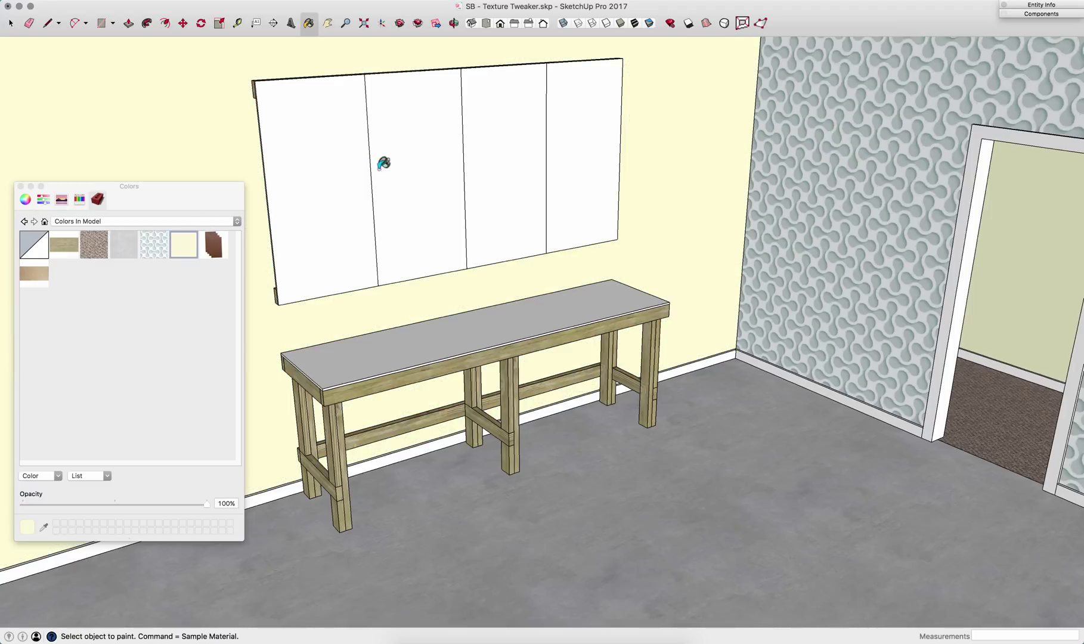
left_click(819, 200)
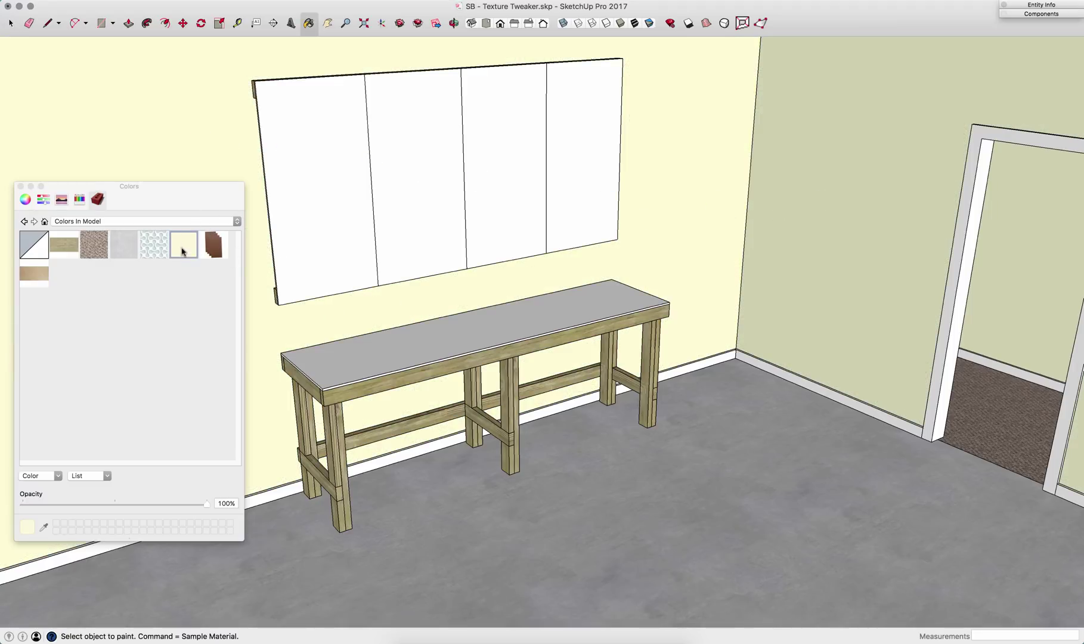
Paint the workbench top with the tan plywood material
left_click(30, 278)
mouse_move(286, 357)
middle_mouse_down()
mouse_move(351, 380)
mouse_move(446, 365)
middle_mouse_up()
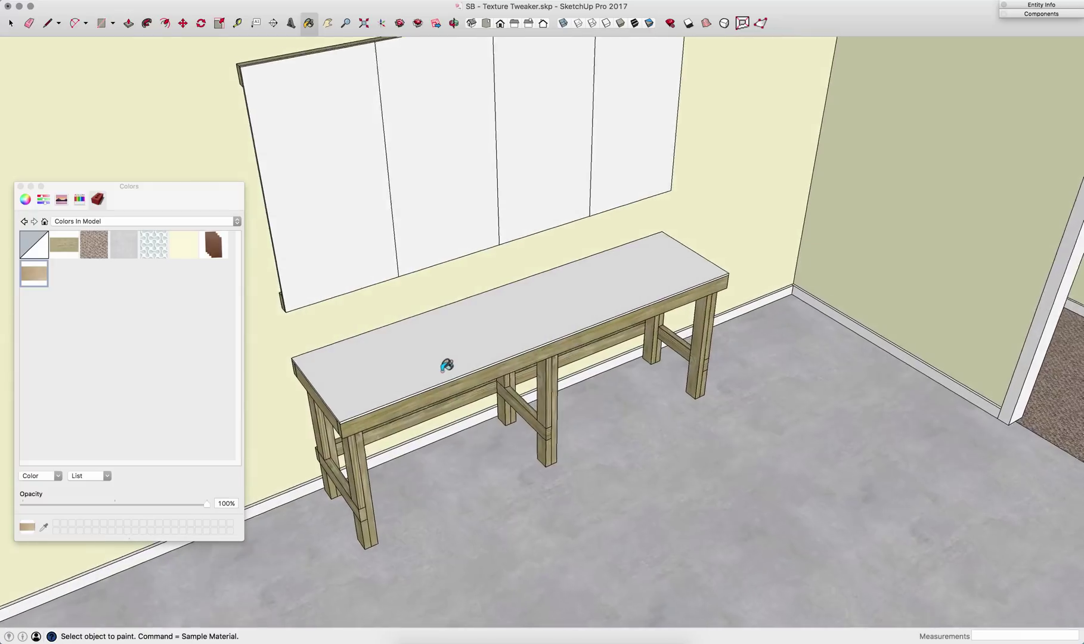
scroll(447, 364, "up", 5)
left_click(444, 358)
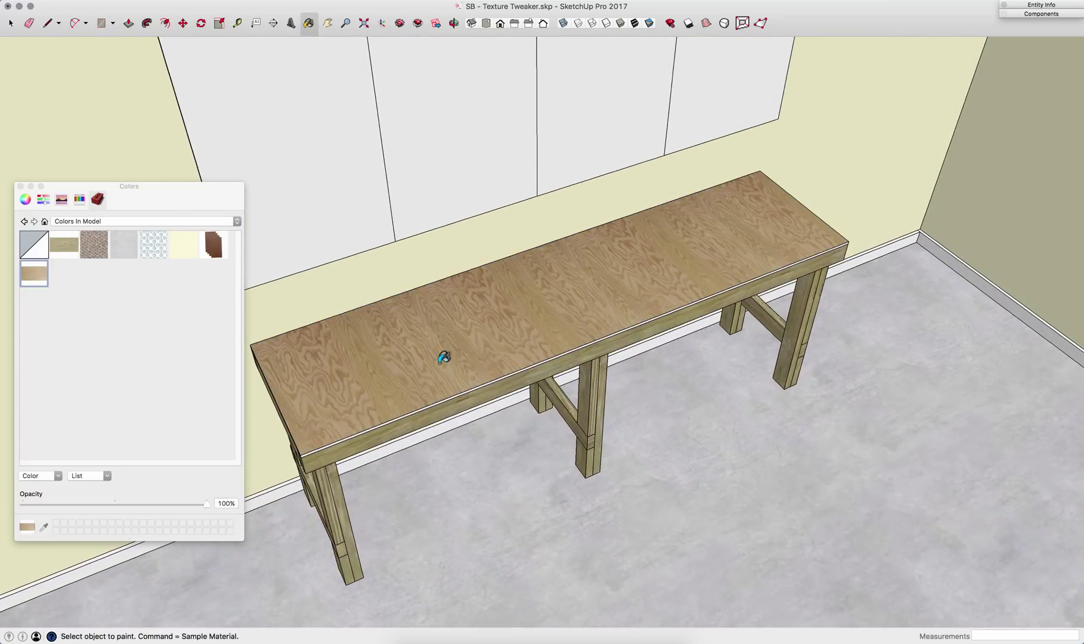
mouse_move(444, 357)
middle_mouse_down()
mouse_move(530, 314)
mouse_move(513, 356)
mouse_move(496, 322)
middle_mouse_up()
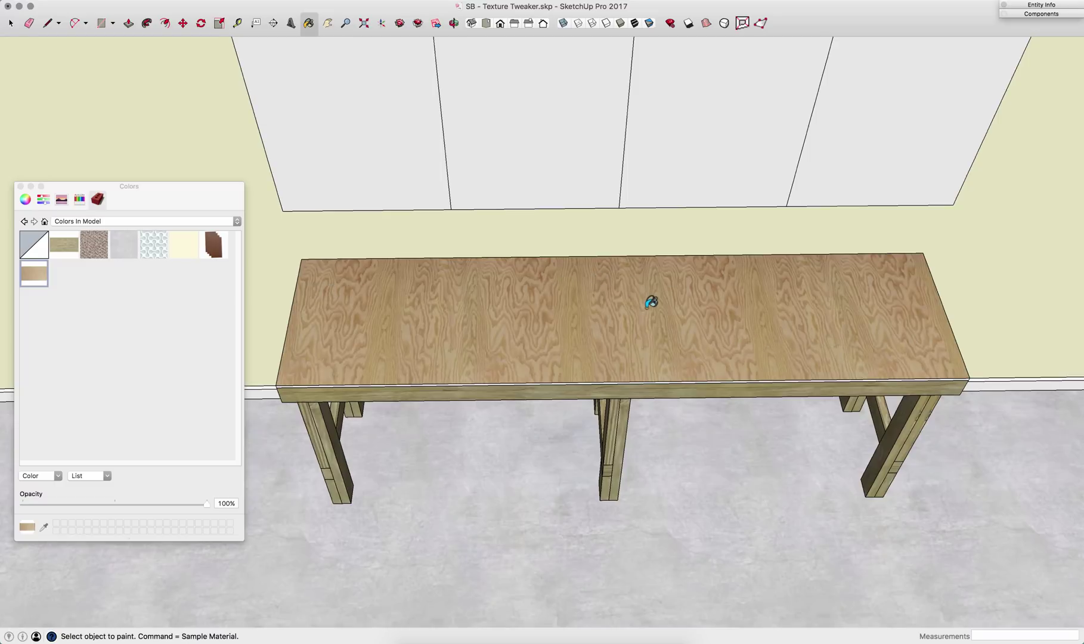
Select the bench top and put its texture into Texture > Position mode
key("space")
left_click(577, 327)
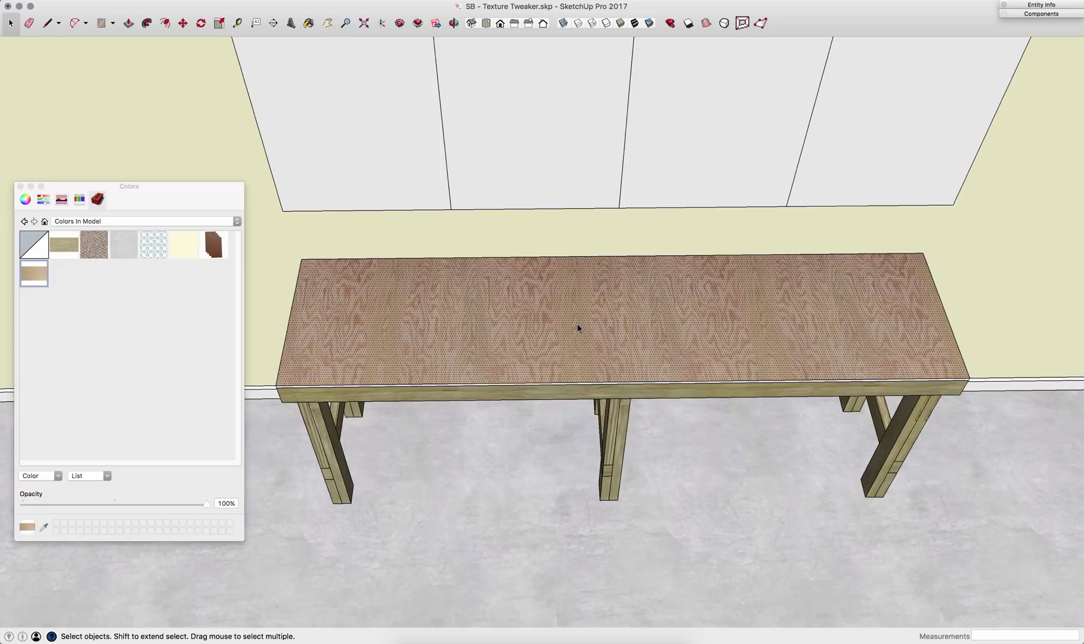
right_click(578, 328)
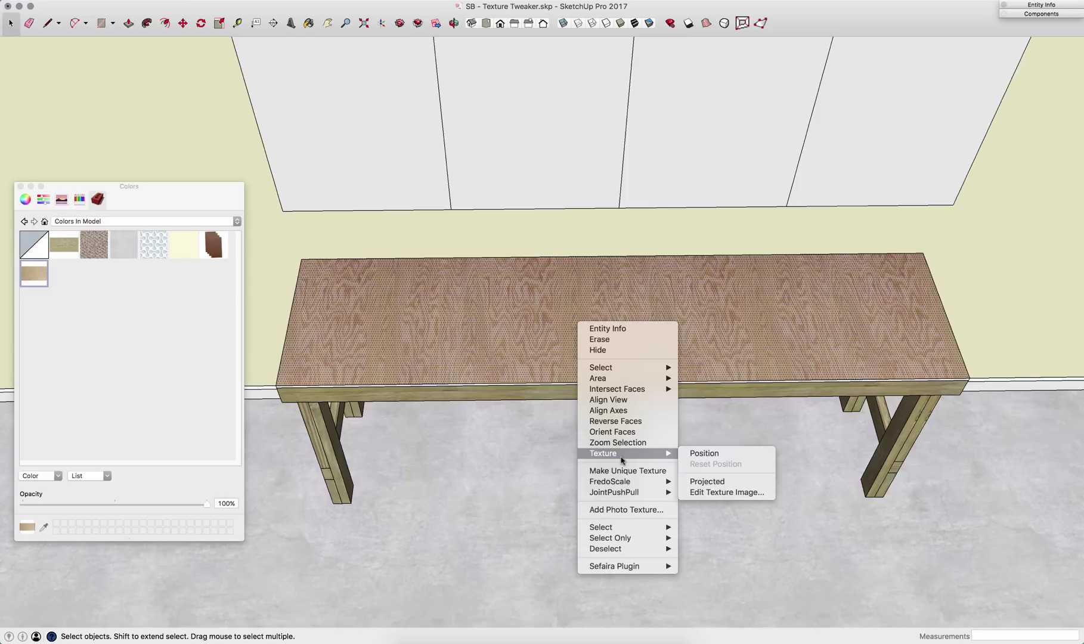
left_click(702, 453)
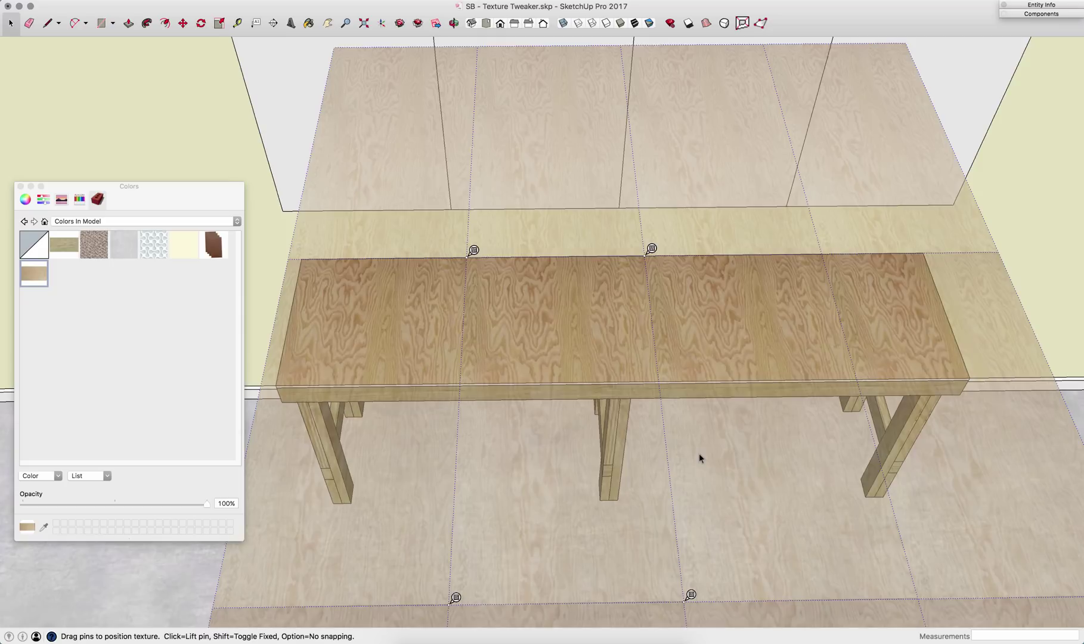
Orbit around the bench and drag a pin to warp the plywood texture
scroll(698, 453, "down", 3)
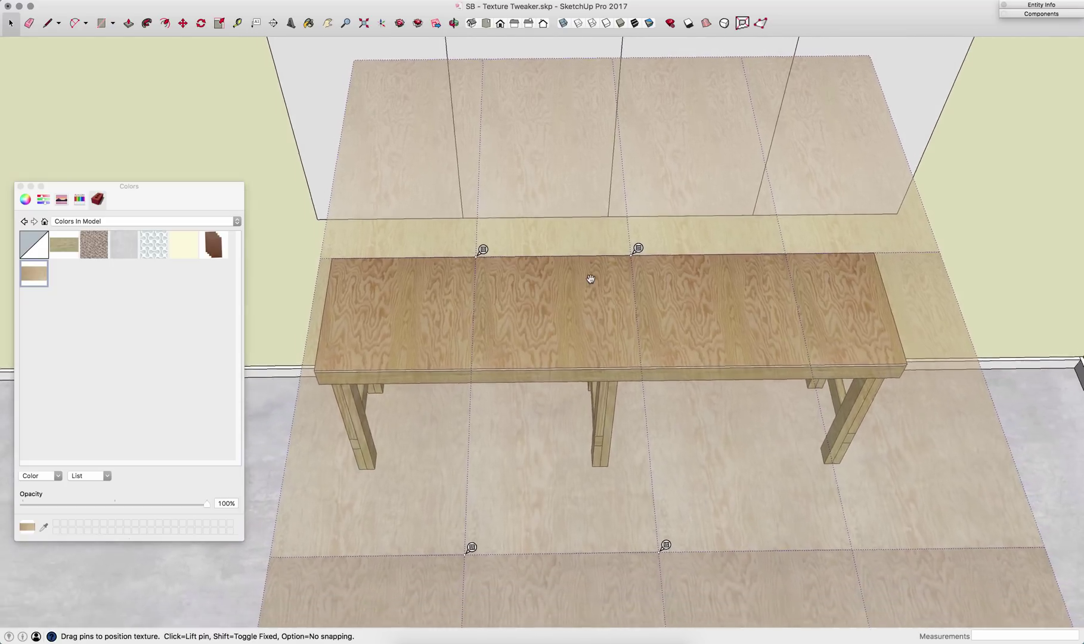
scroll(590, 278, "down", 1)
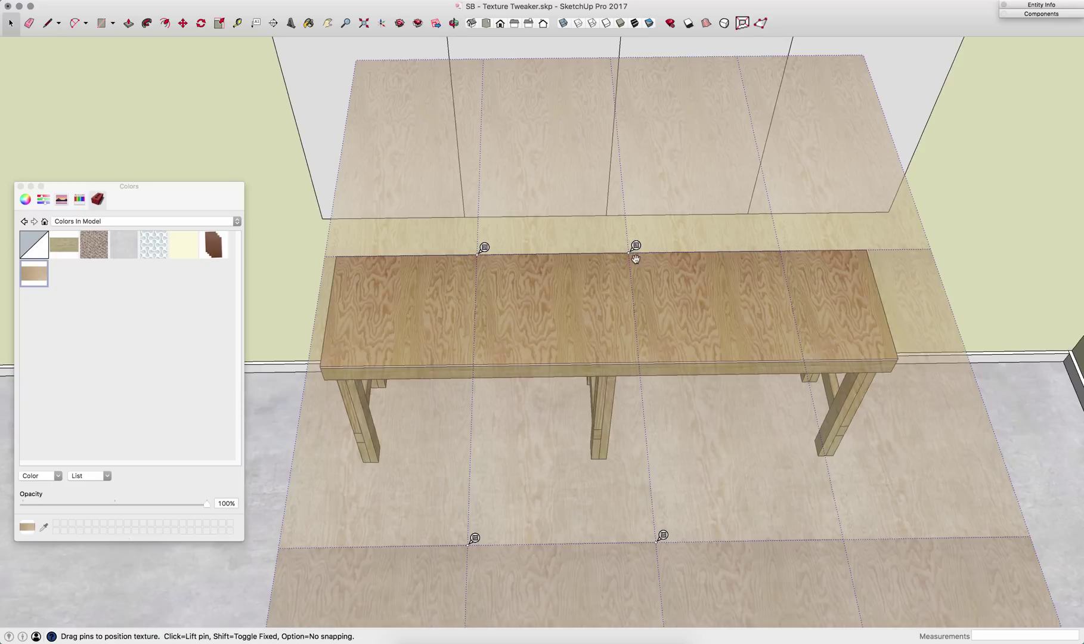
scroll(854, 448, "down", 2)
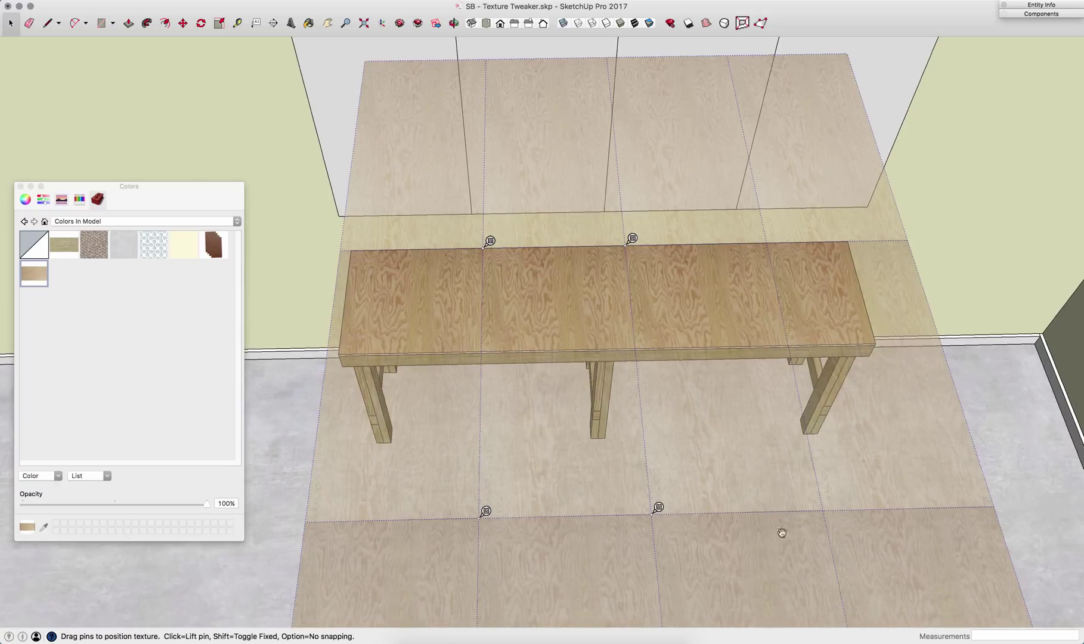
middle_click_drag(589, 218, 476, 189)
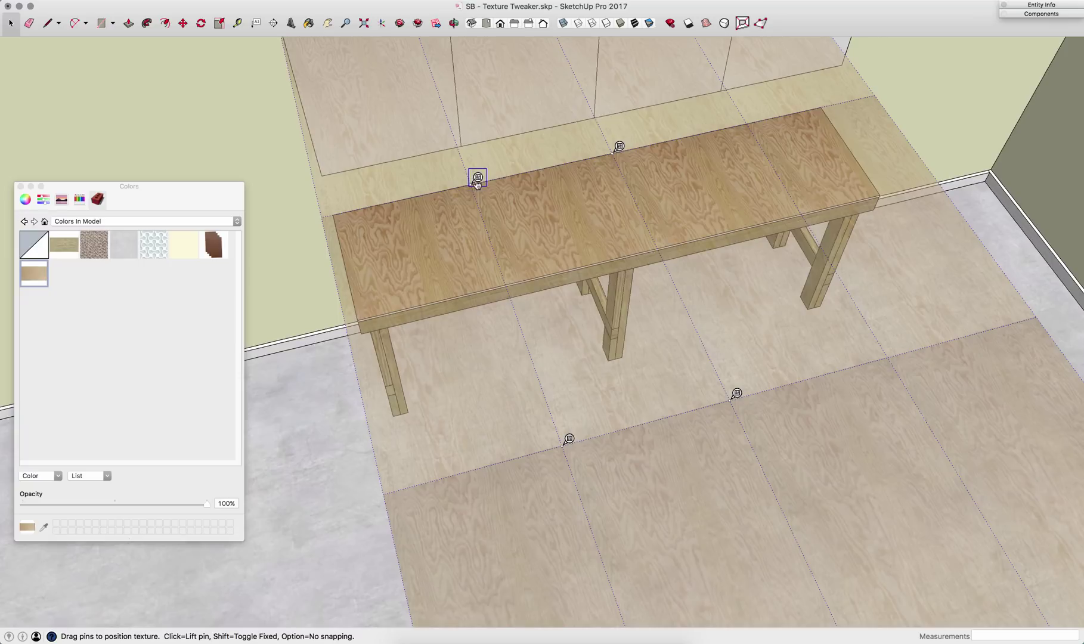
mouse_move(477, 177)
left_mouse_down()
mouse_move(411, 189)
mouse_move(379, 210)
mouse_move(421, 190)
mouse_move(598, 177)
mouse_move(459, 179)
mouse_move(476, 179)
left_mouse_up()
Turn off Fixed Pins on the bench top's plywood texture
right_click(479, 180)
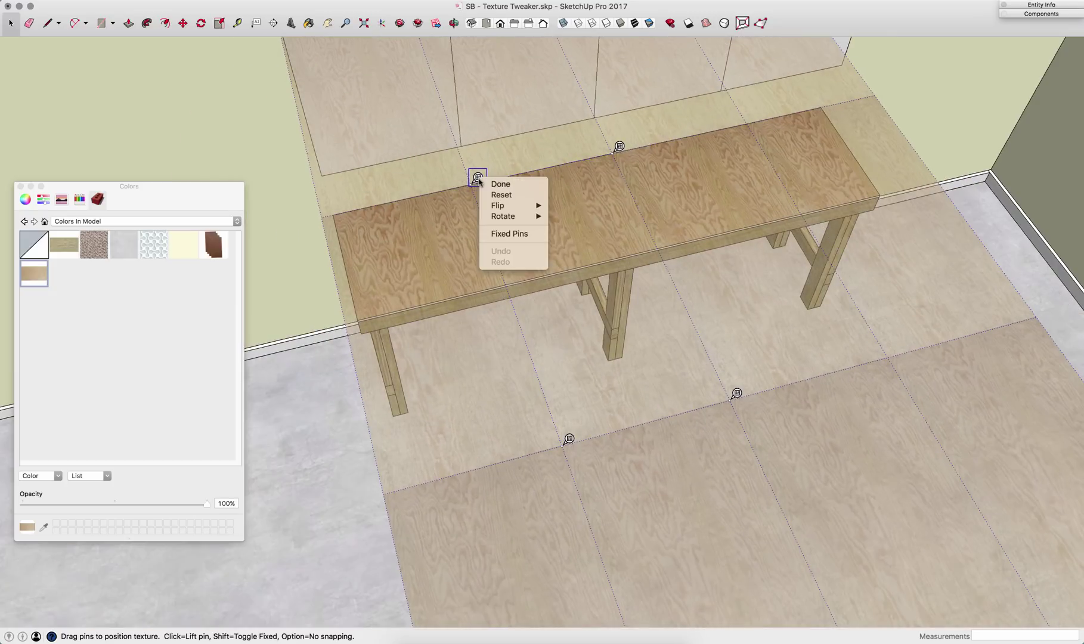
left_click(516, 236)
middle_click_drag(553, 266, 723, 375)
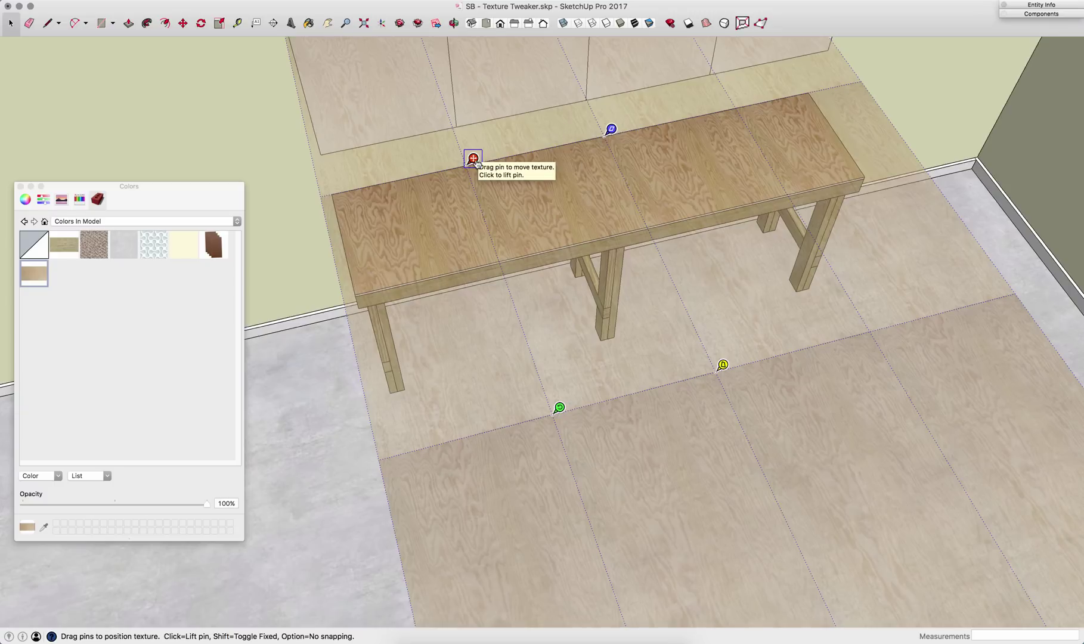
Move the plywood to the back-left corner, then rotate and enlarge it lengthwise
left_click_drag(472, 158, 345, 185)
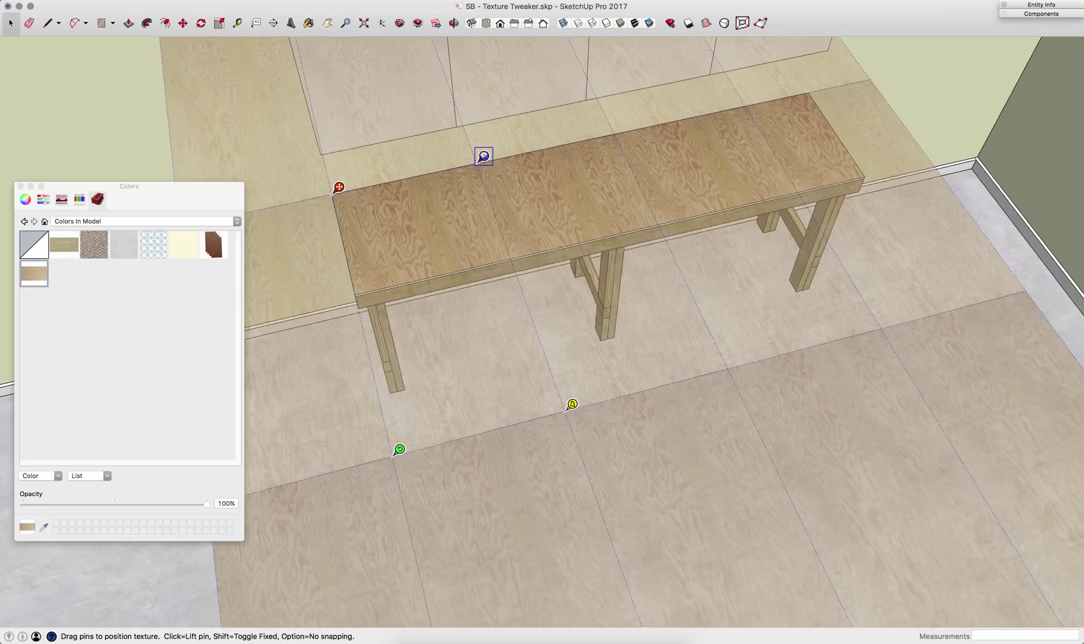
left_click_drag(483, 156, 555, 207)
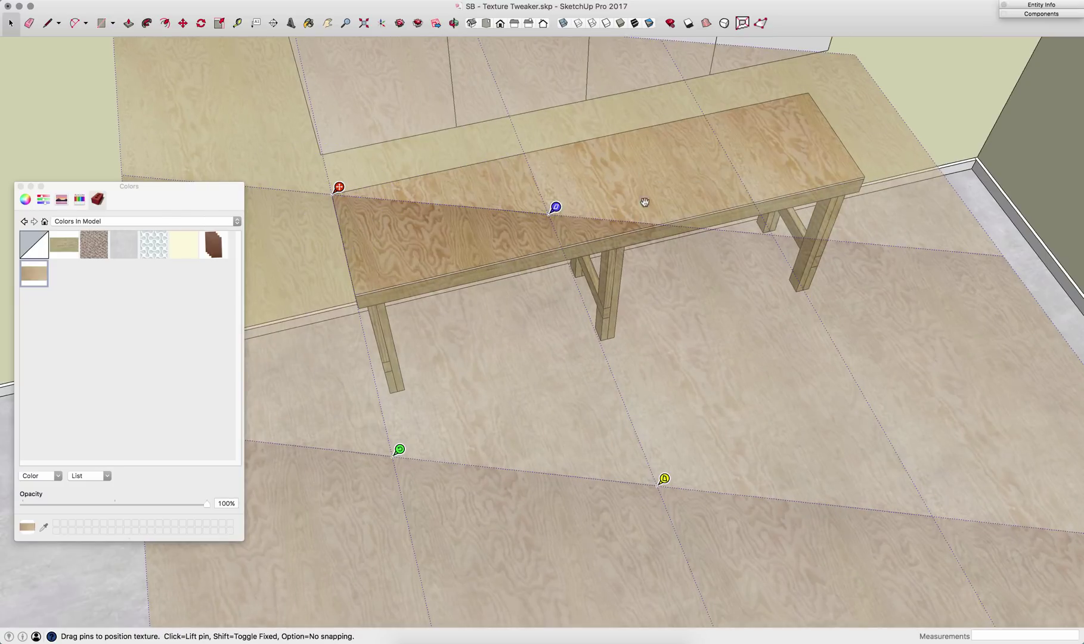
left_click_drag(555, 207, 484, 156)
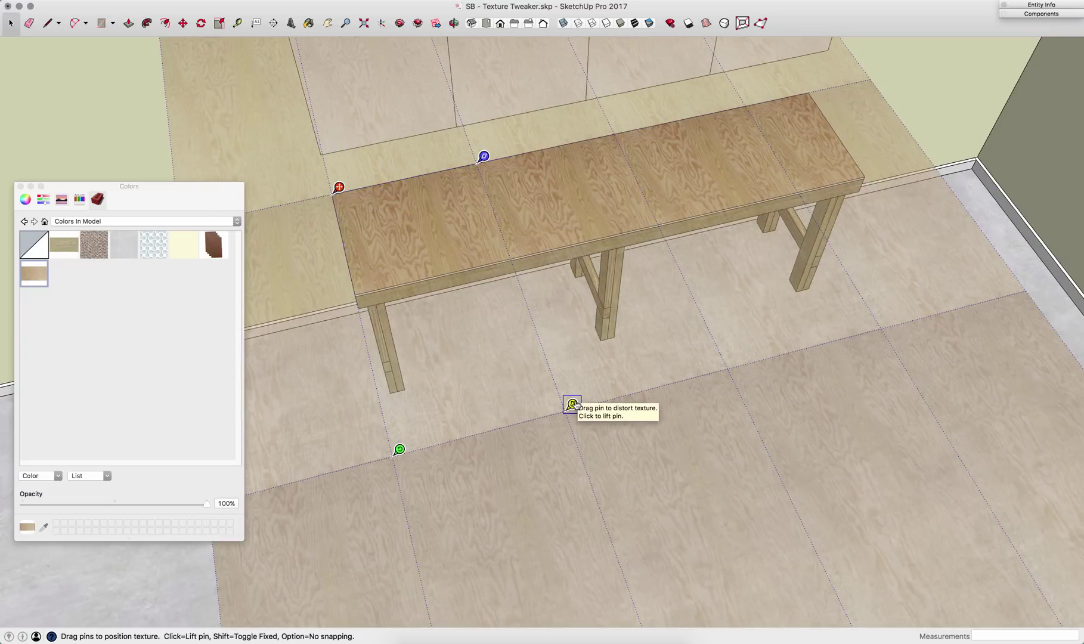
mouse_move(574, 405)
left_mouse_down()
mouse_move(696, 392)
mouse_move(884, 324)
mouse_move(912, 225)
mouse_move(701, 189)
mouse_move(542, 202)
mouse_move(580, 204)
mouse_move(617, 262)
mouse_move(508, 326)
mouse_move(608, 428)
mouse_move(571, 404)
left_mouse_up()
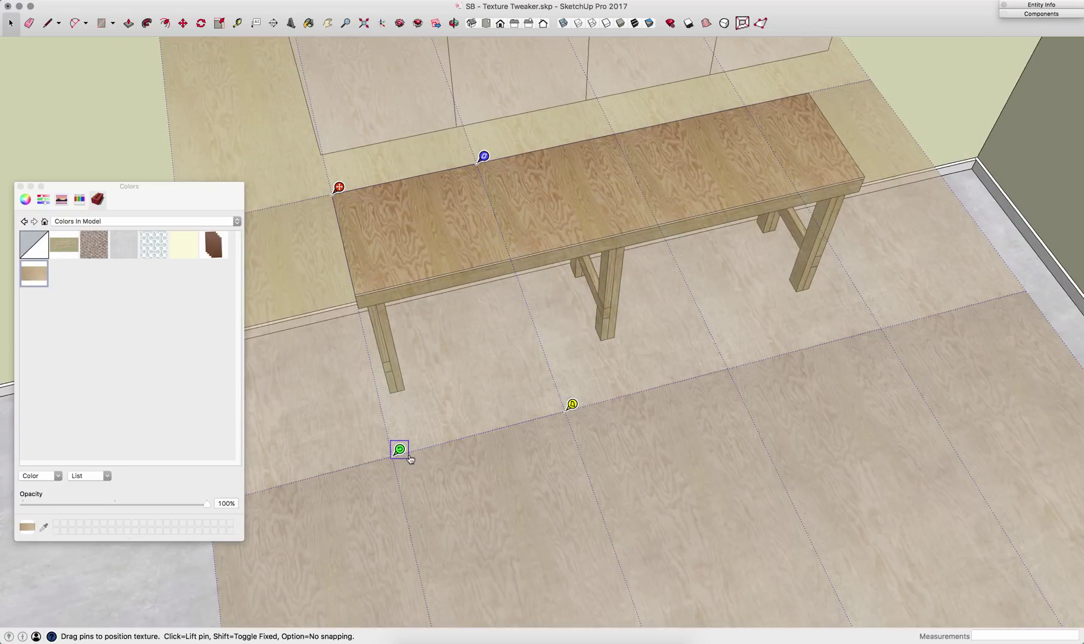
left_click_drag(404, 455, 624, 125)
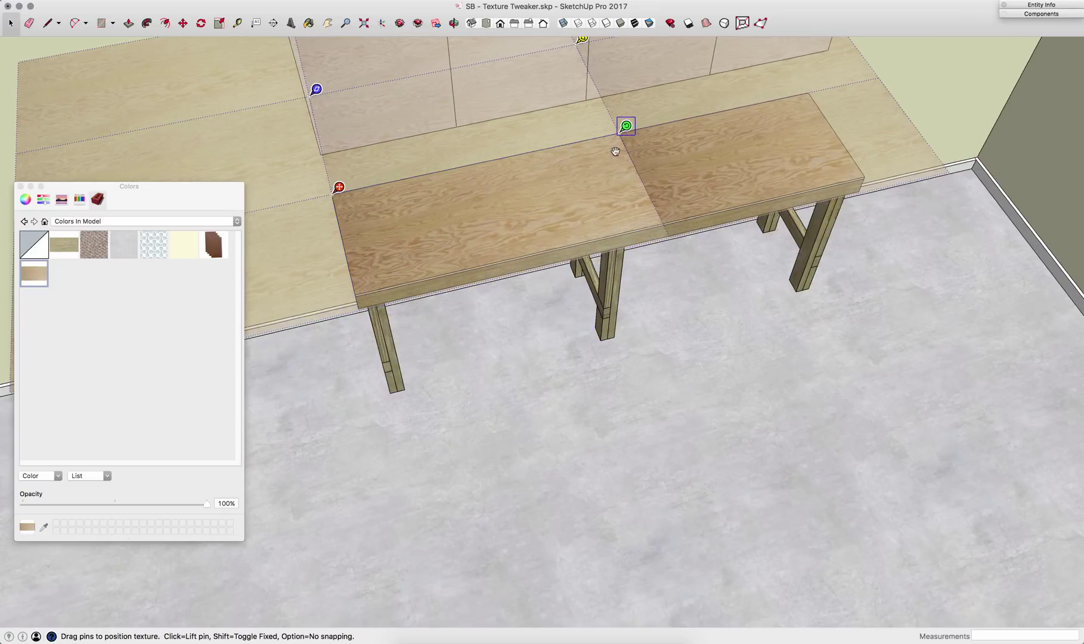
Stretch the plywood so a single sheet spans the whole bench top
scroll(591, 206, "up", 5)
middle_click_drag(585, 225, 536, 212)
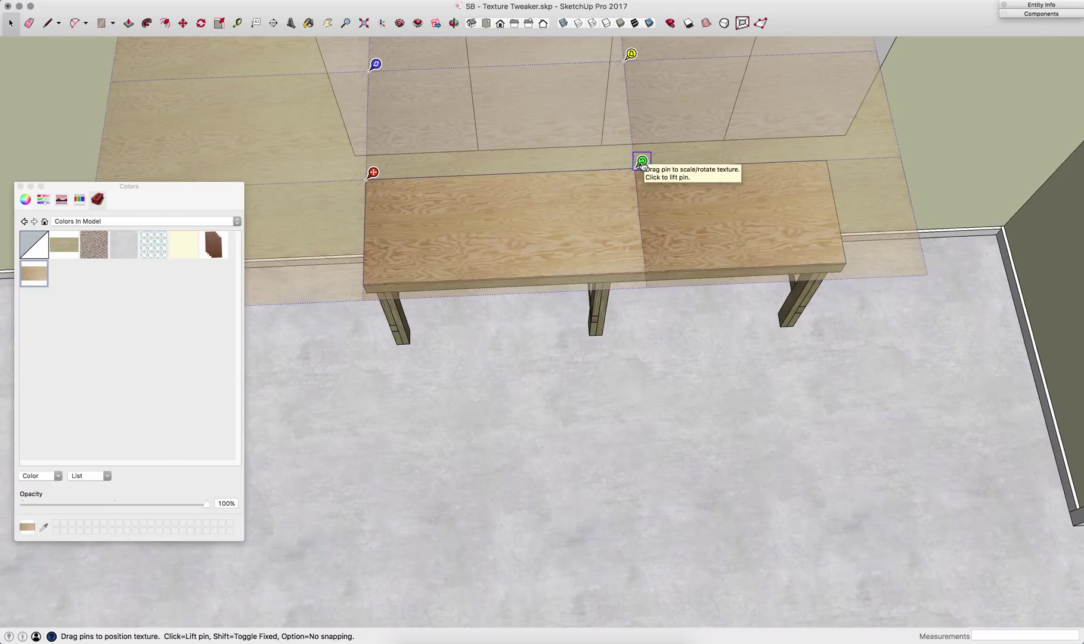
left_click_drag(641, 161, 834, 154)
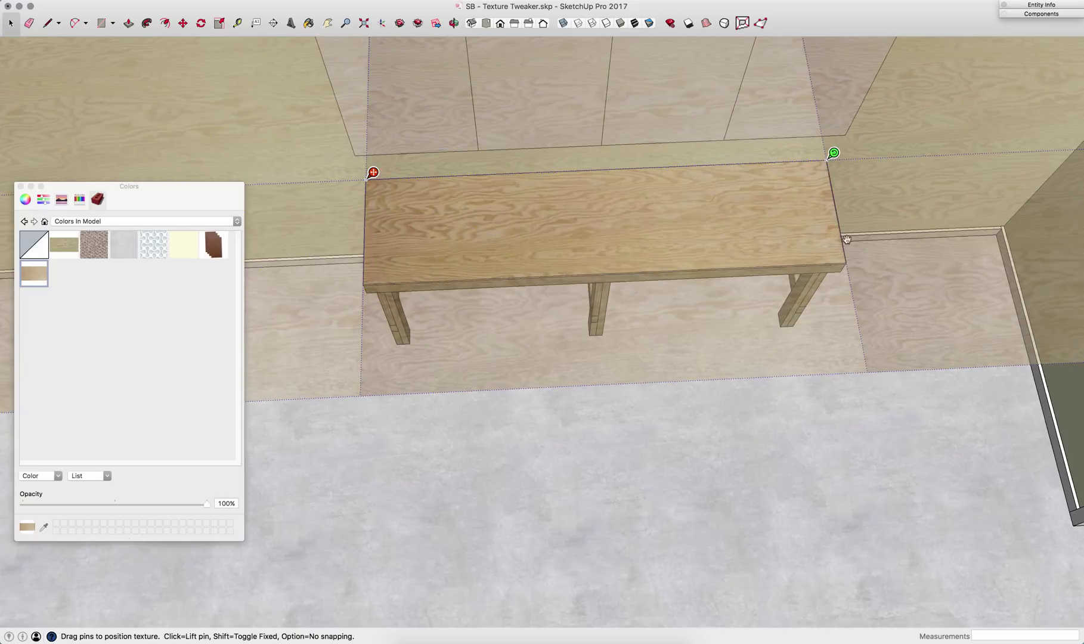
Confirm the plywood placement, deselect, and view the bench and wall
left_click(834, 440)
middle_click_drag(955, 315, 795, 251)
left_click(907, 288)
scroll(658, 242, "up", 5)
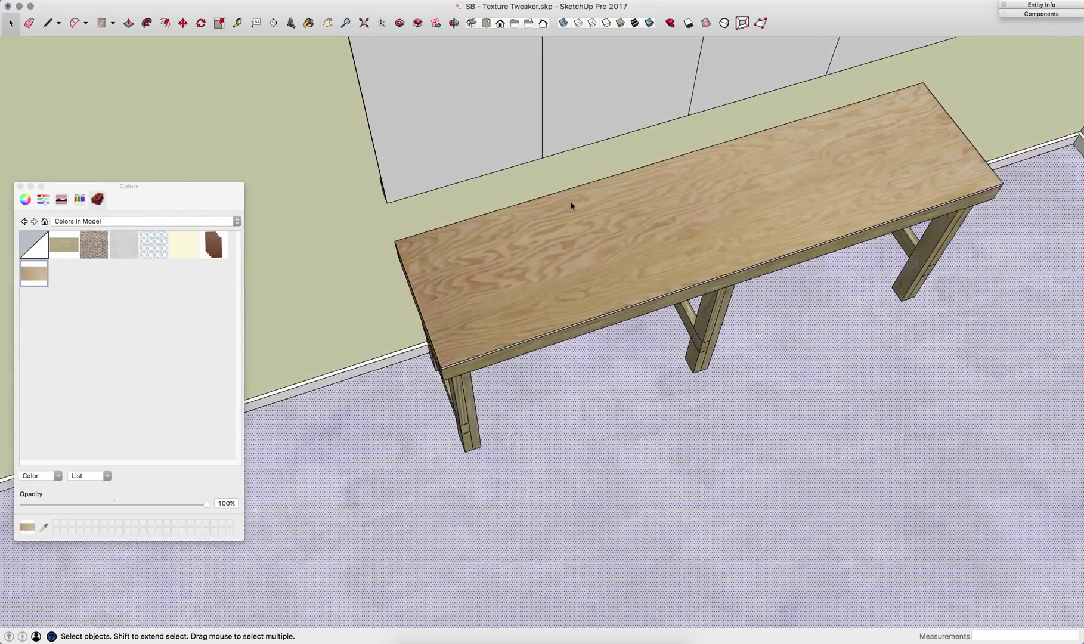
middle_click_drag(501, 272, 617, 193)
scroll(727, 334, "down", 5)
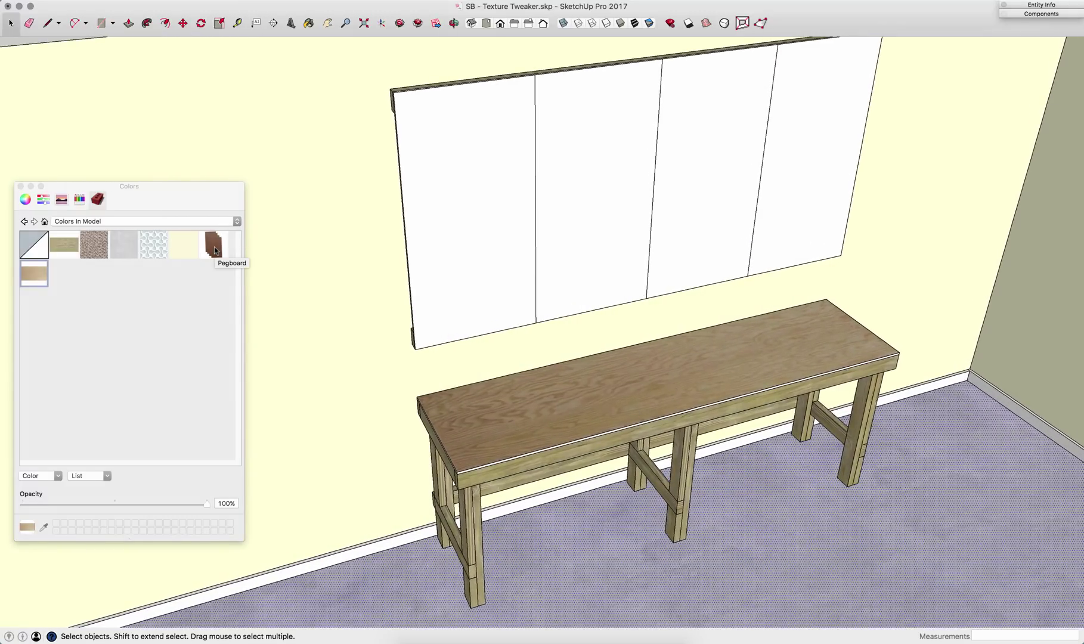
Paint the leftmost wall panel with the Pegboard material
left_click(214, 246)
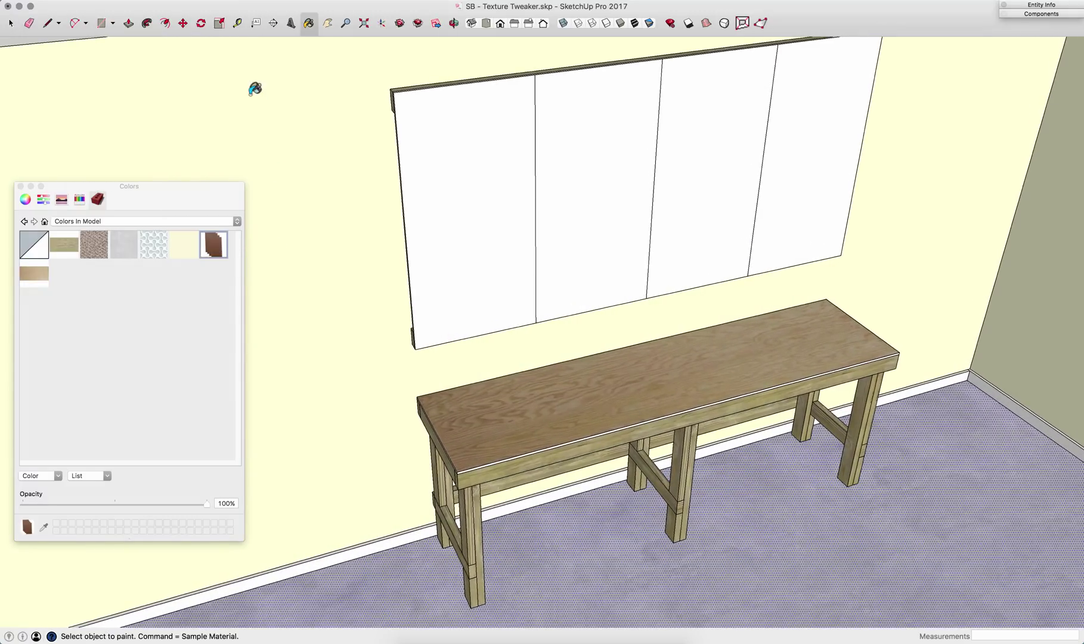
left_click(471, 160)
scroll(486, 181, "up", 3)
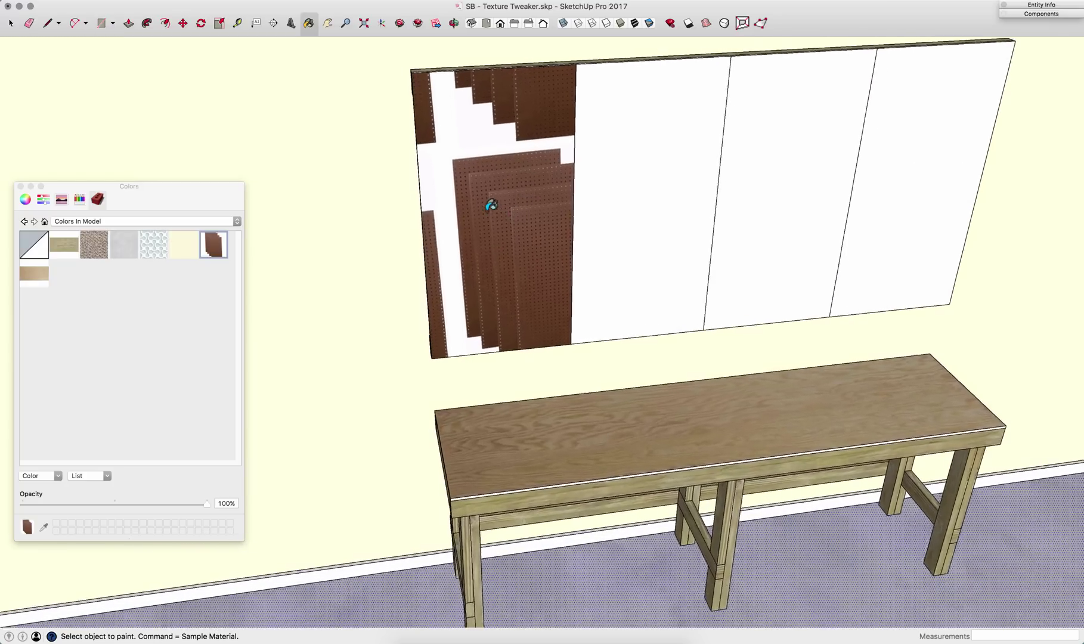
scroll(490, 204, "up", 2)
middle_click_drag(489, 203, 571, 224)
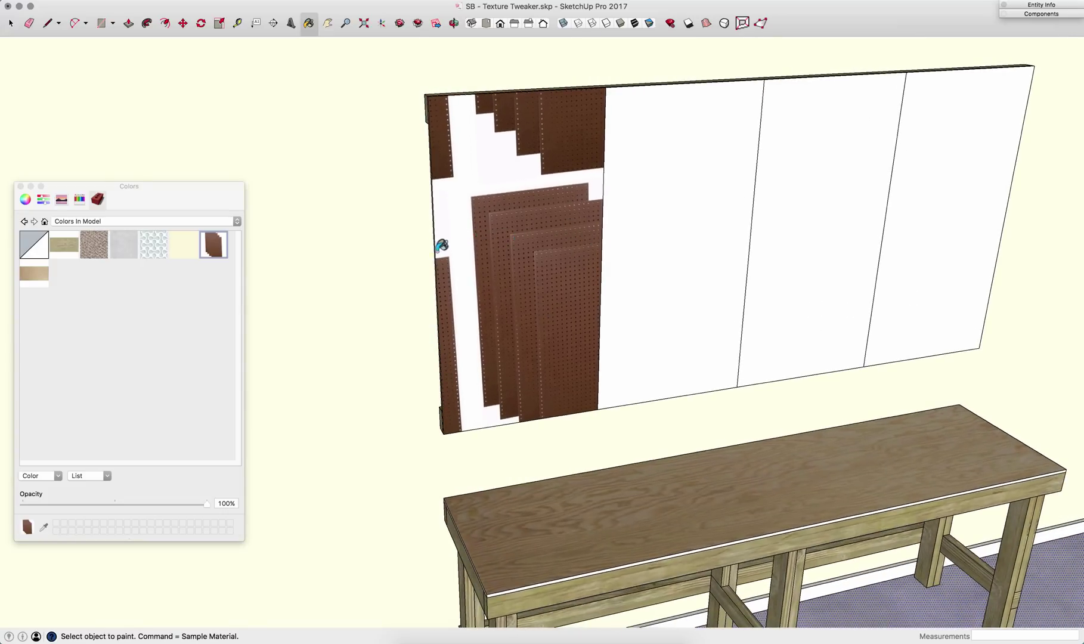
Open Texture > Position for the left pegboard panel
right_click(502, 210)
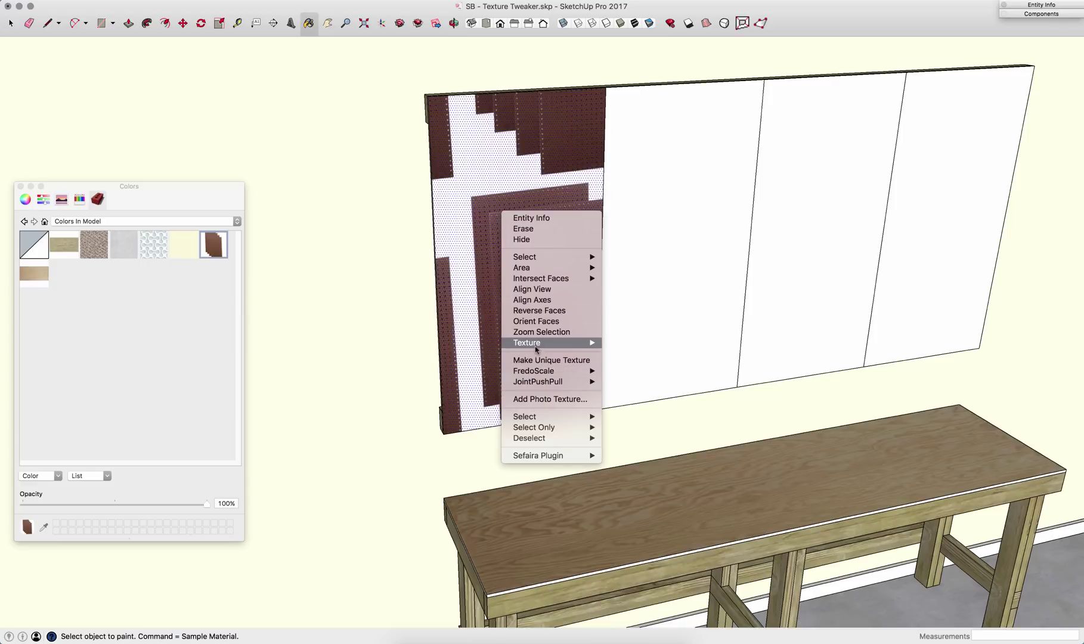
mouse_move(538, 345)
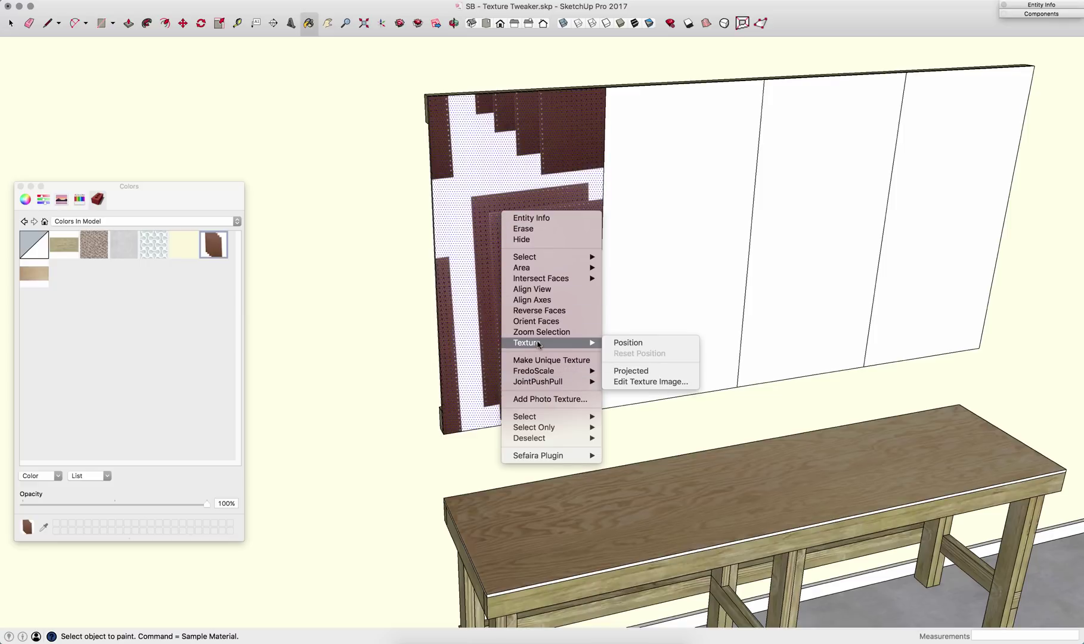
left_click(638, 341)
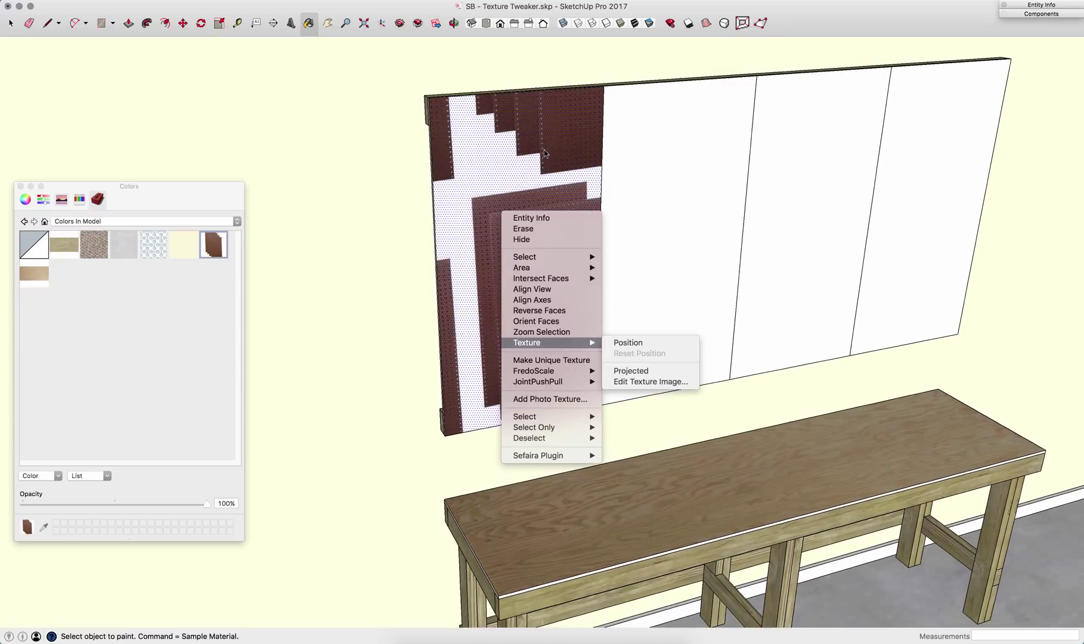
mouse_move(518, 342)
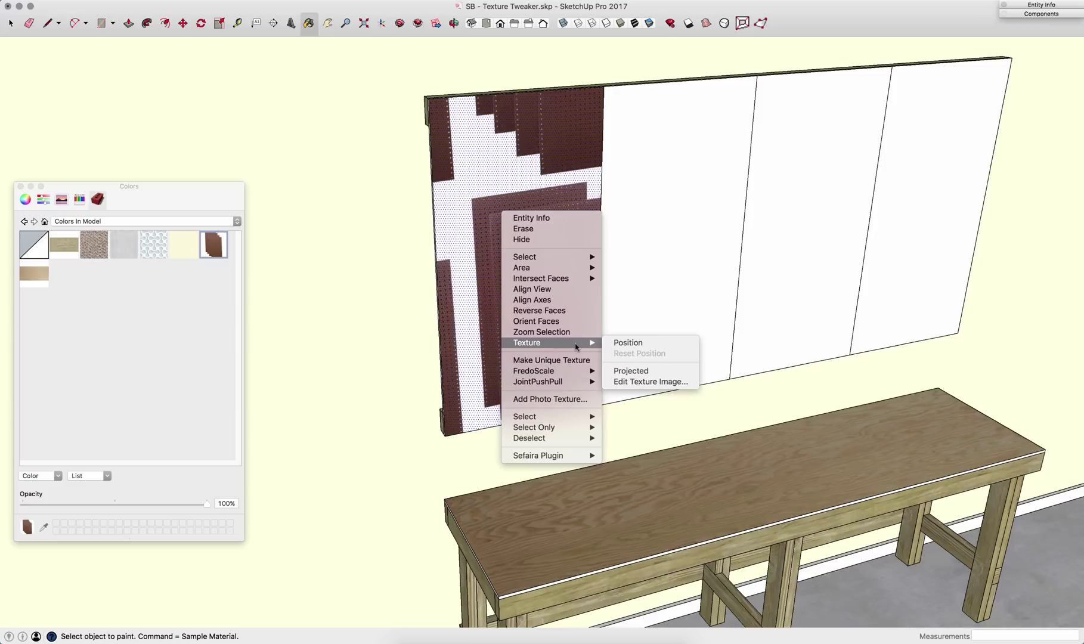
Enter texture positioning on the left panel and turn off Fixed Pins
left_click(654, 347)
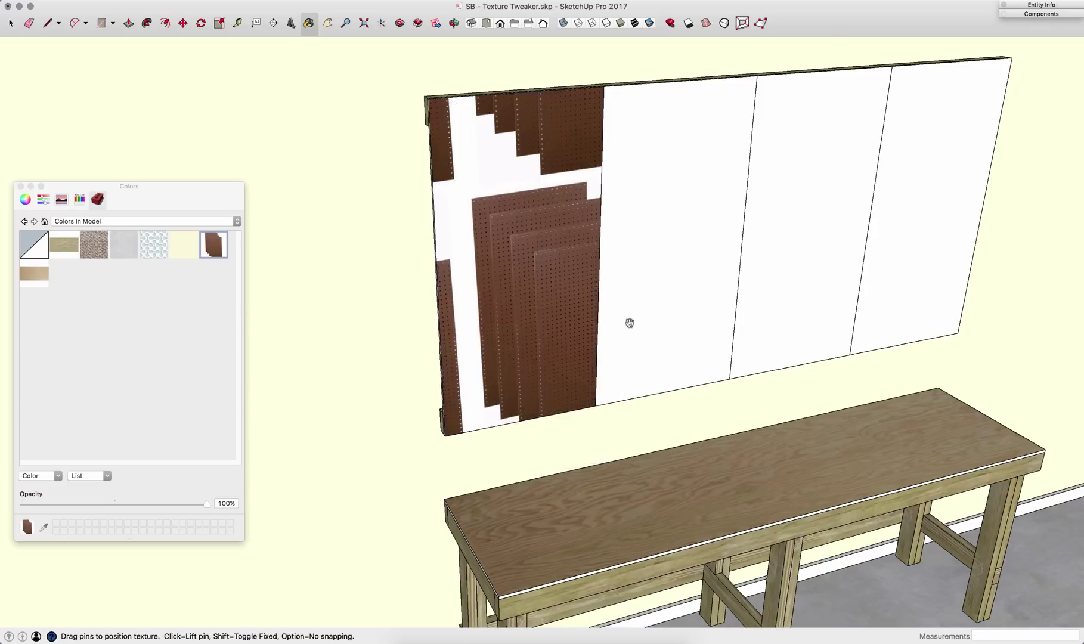
middle_click_drag(546, 256, 527, 200)
right_click(490, 161)
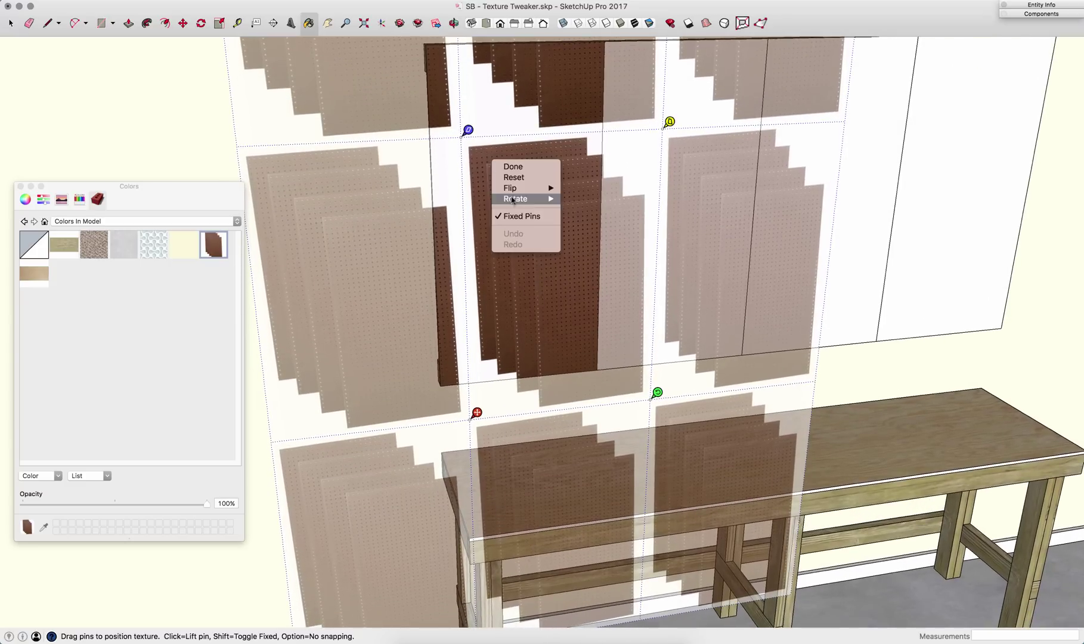
left_click(518, 214)
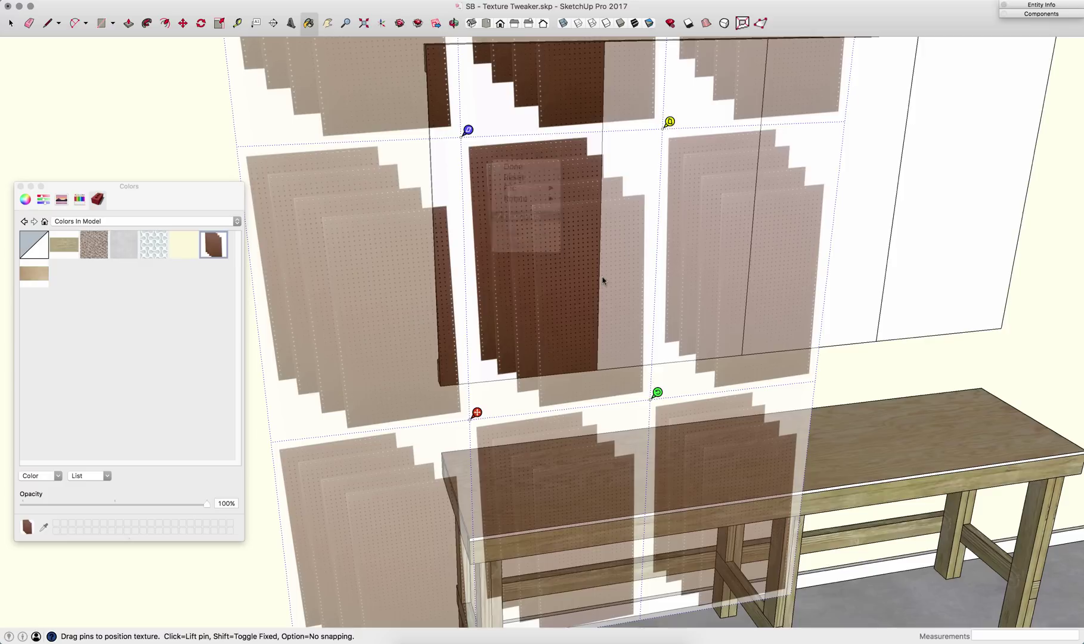
Anchor the top pins on one pegboard sheet's corners and pull the lower pins to rescale it
left_click(467, 129)
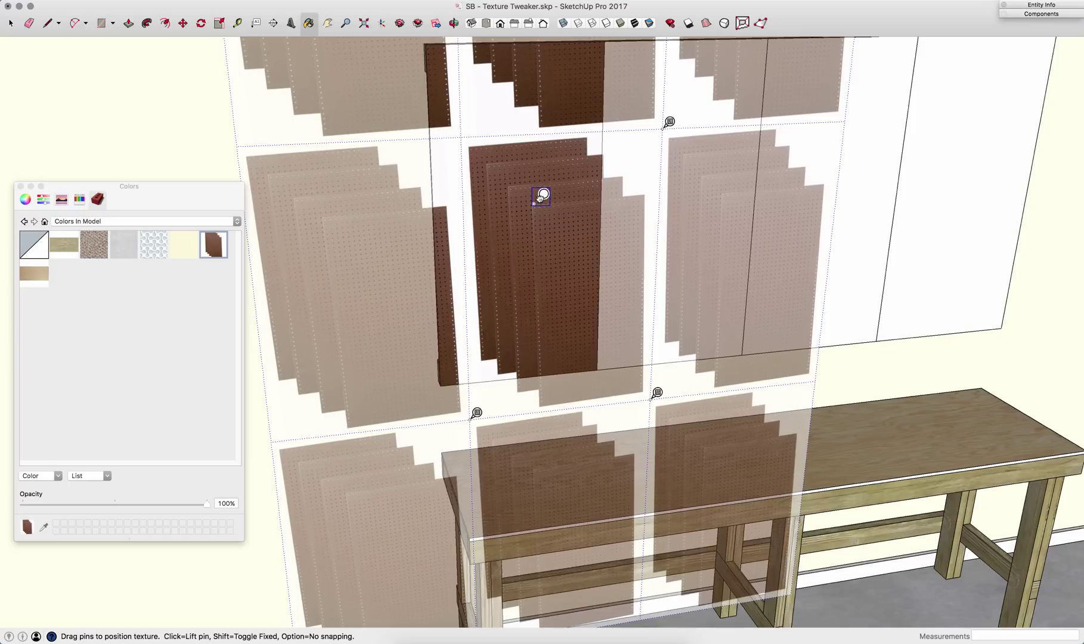
left_click(541, 197)
left_click(670, 122)
left_click(650, 189)
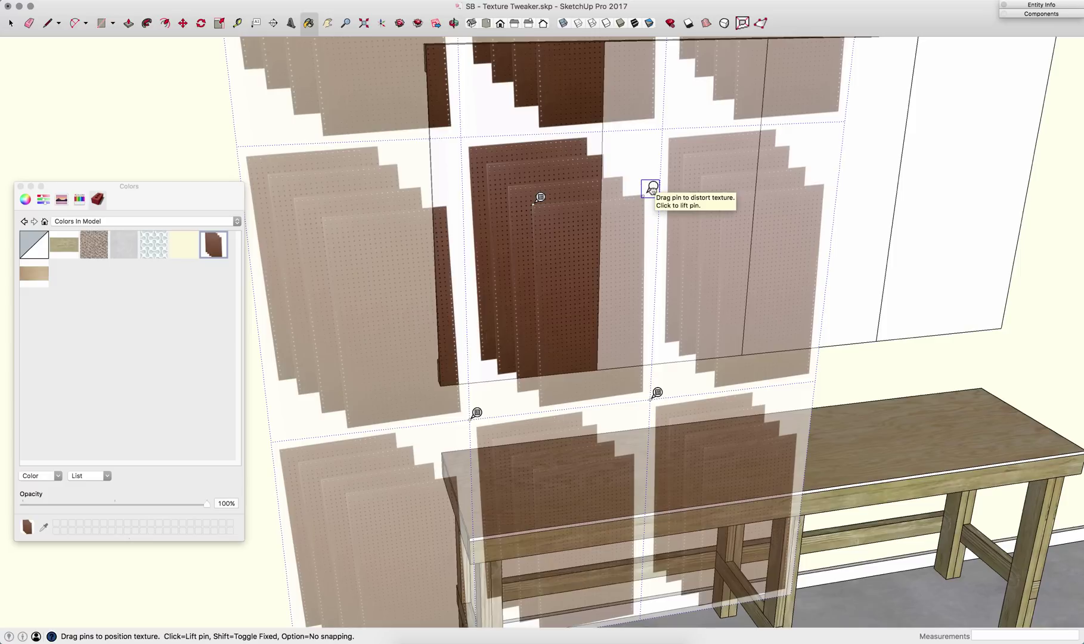
left_click_drag(658, 392, 649, 383)
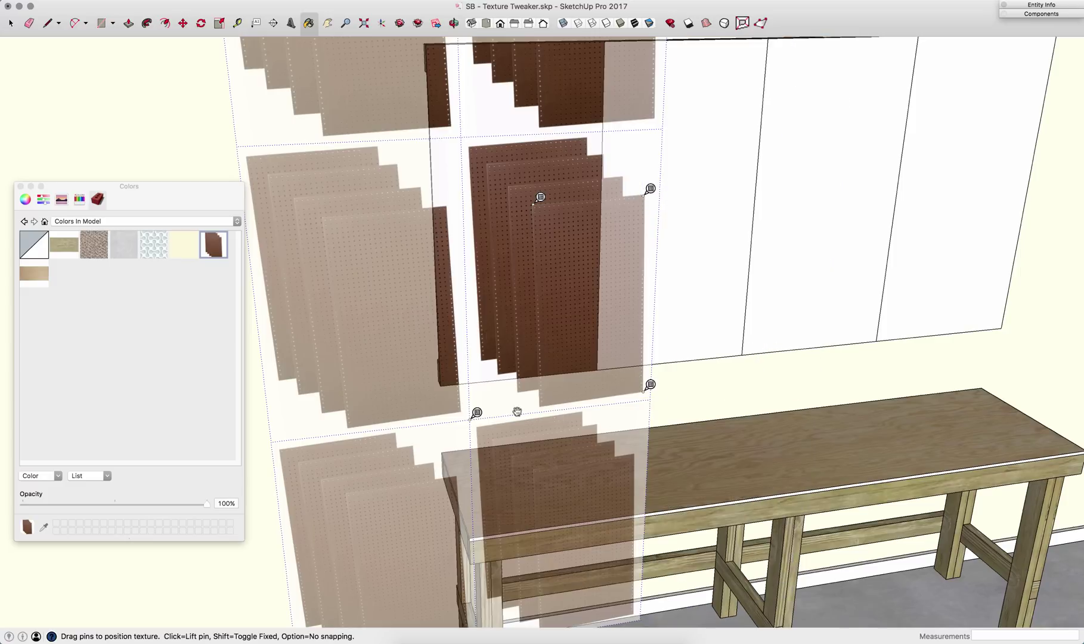
left_click_drag(477, 413, 547, 398)
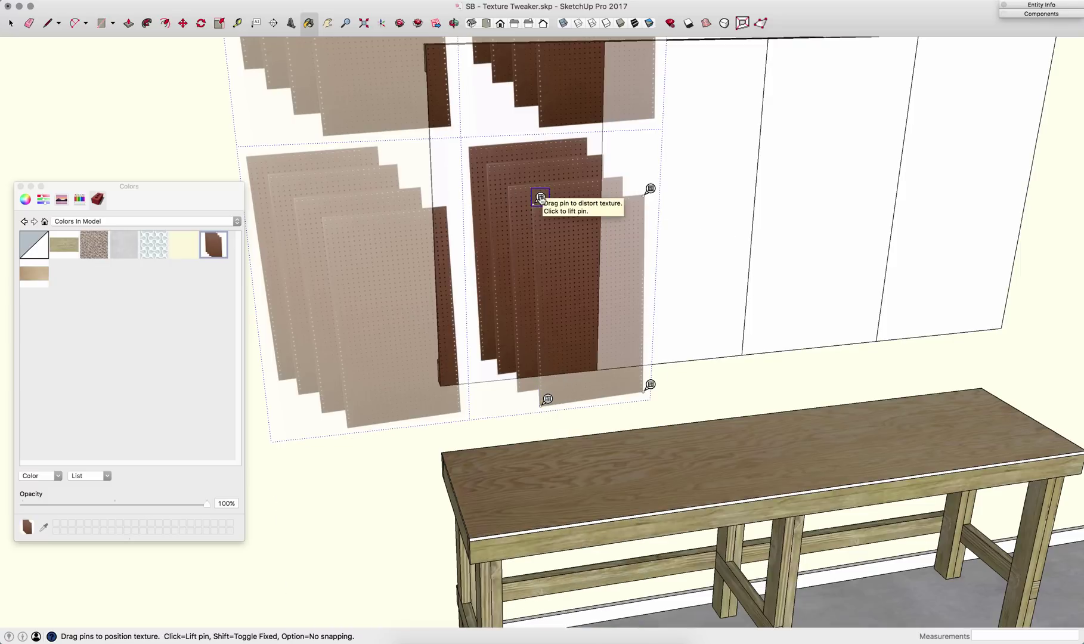
Drag all four pins to the left panel's corners so one pegboard sheet fills it, and confirm
left_click_drag(535, 191, 440, 85)
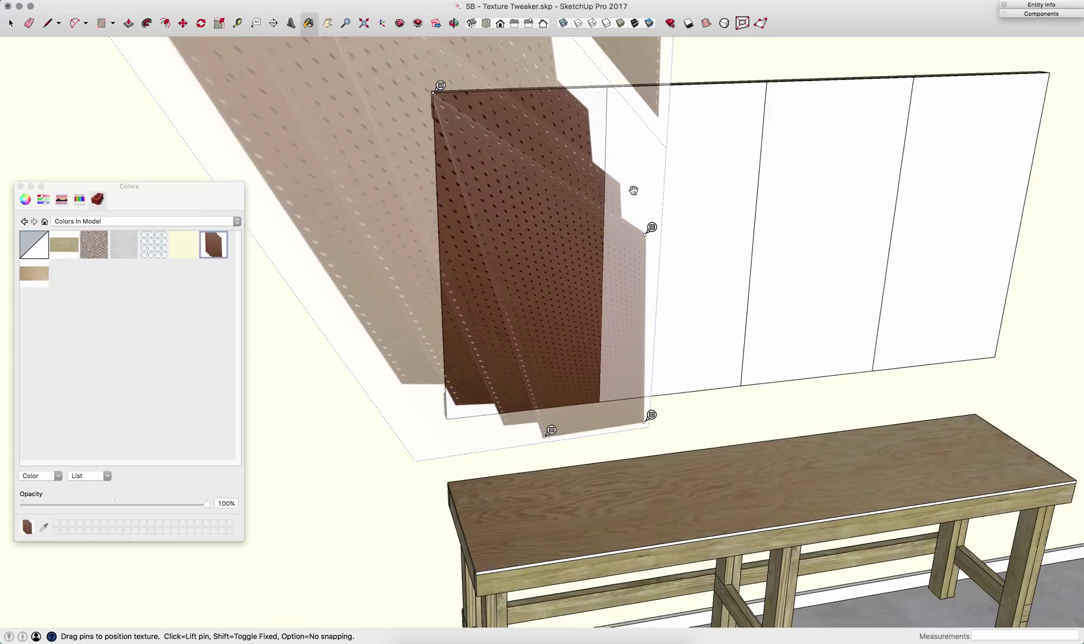
left_click_drag(652, 227, 614, 80)
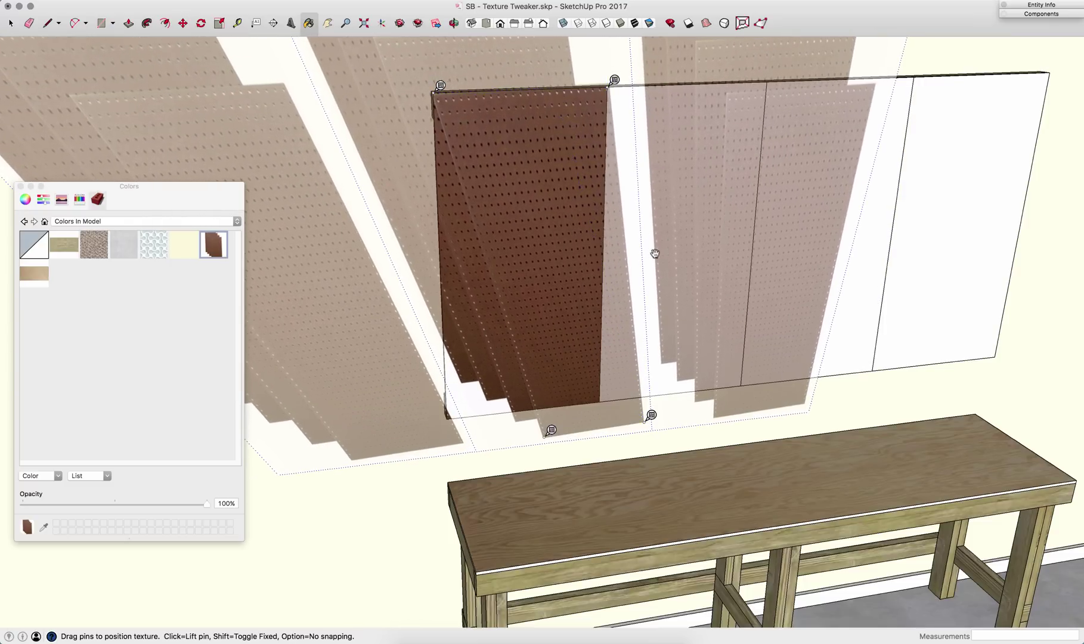
left_click_drag(551, 430, 453, 411)
left_click_drag(651, 414, 607, 394)
scroll(536, 370, "down", 2)
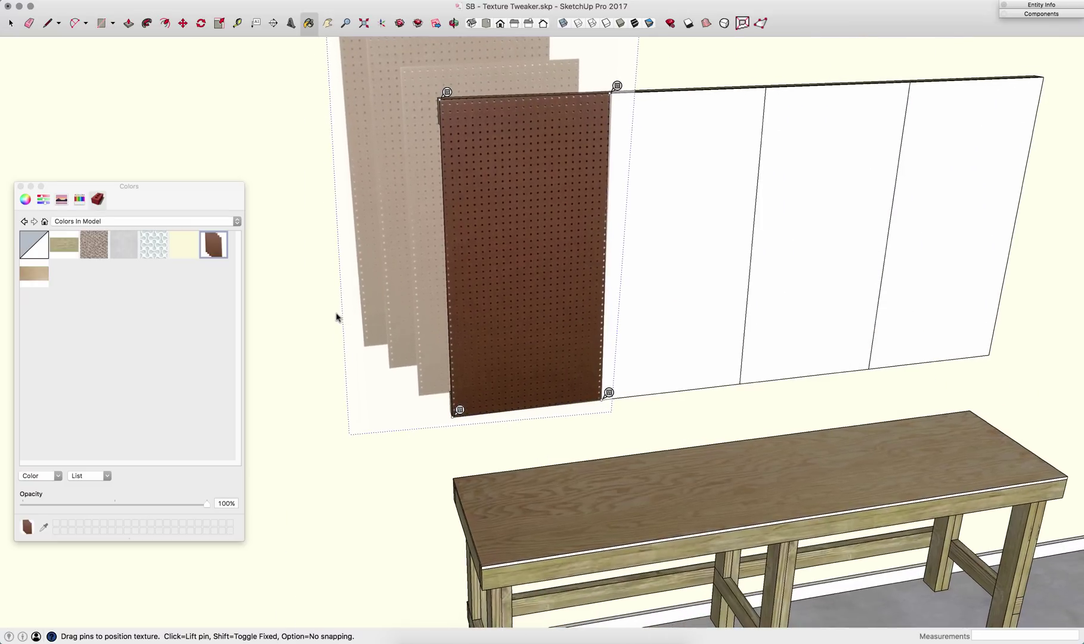
left_click(326, 312)
mouse_move(326, 312)
middle_mouse_down()
mouse_move(499, 290)
mouse_move(474, 266)
mouse_move(477, 252)
mouse_move(517, 251)
mouse_move(549, 155)
middle_mouse_up()
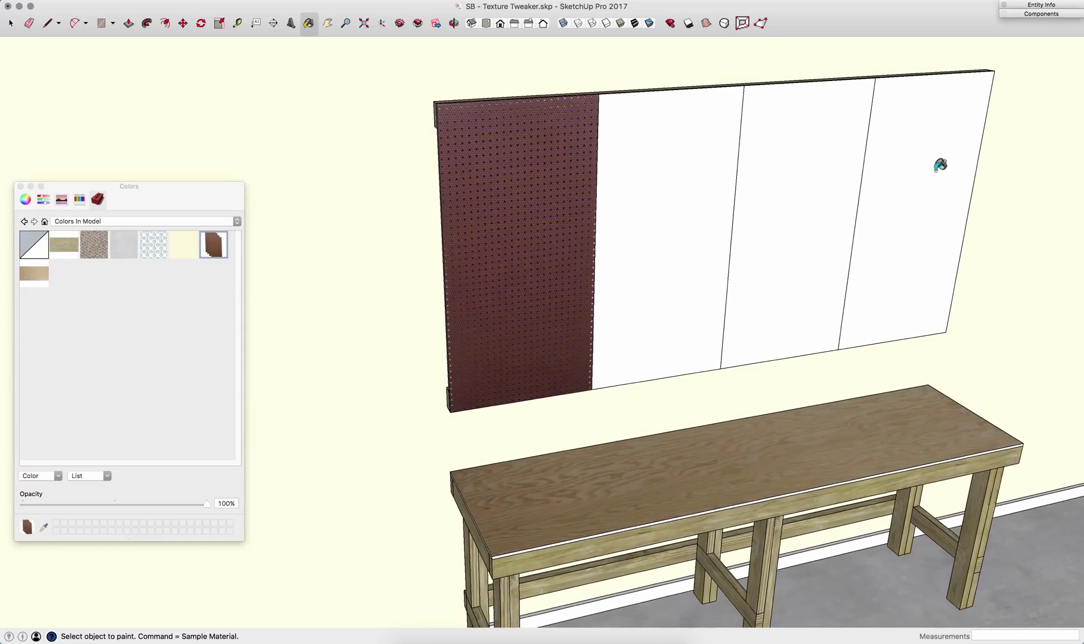
Make Unique Texture on the left panel, creating the Pegboard#1 material
scroll(692, 196, "up", 2)
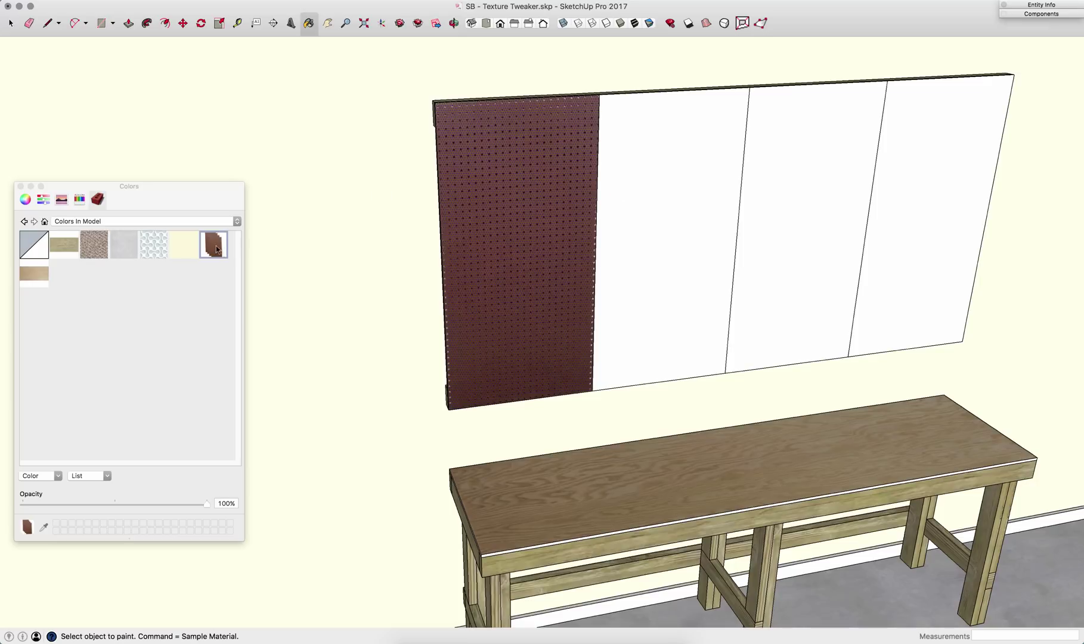
key("space")
right_click(512, 230)
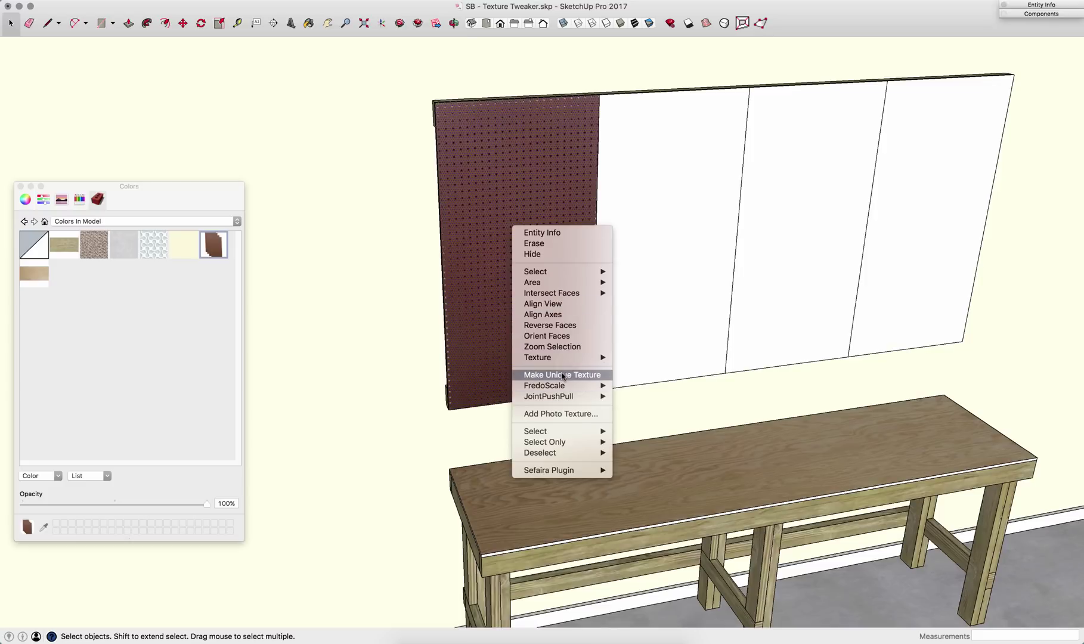
left_click(563, 375)
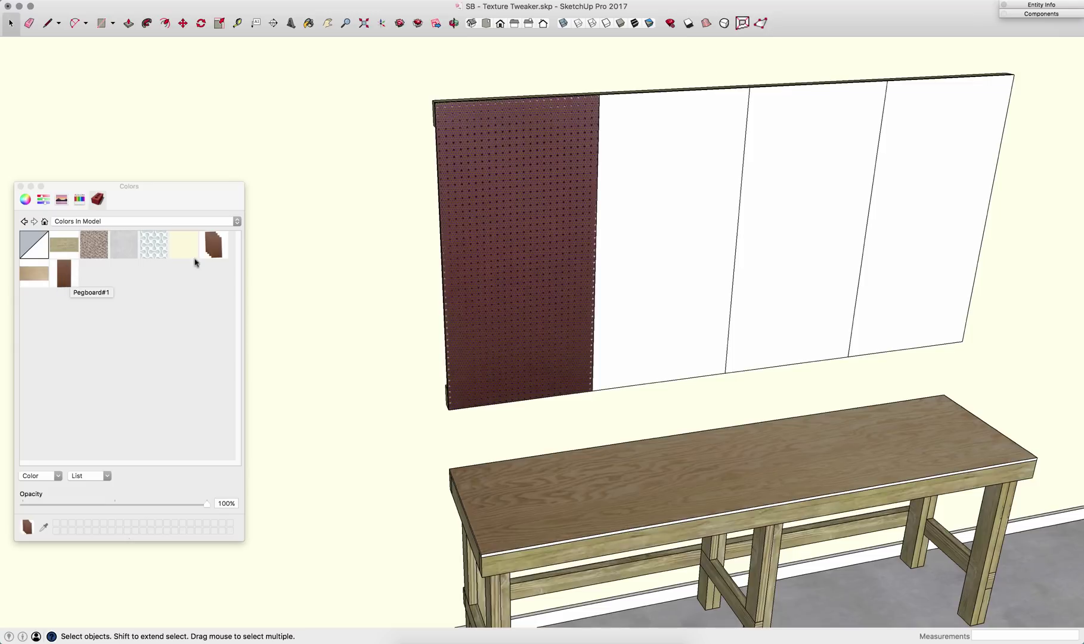
Paint the second, third and fourth wall panels with Pegboard#1
key("b")
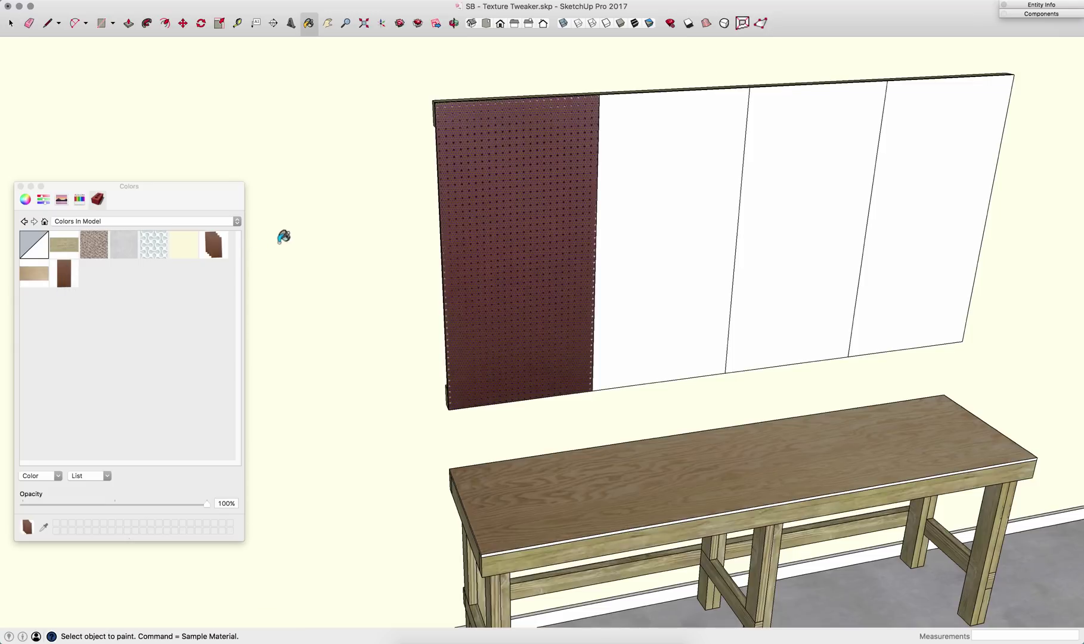
left_click(651, 192)
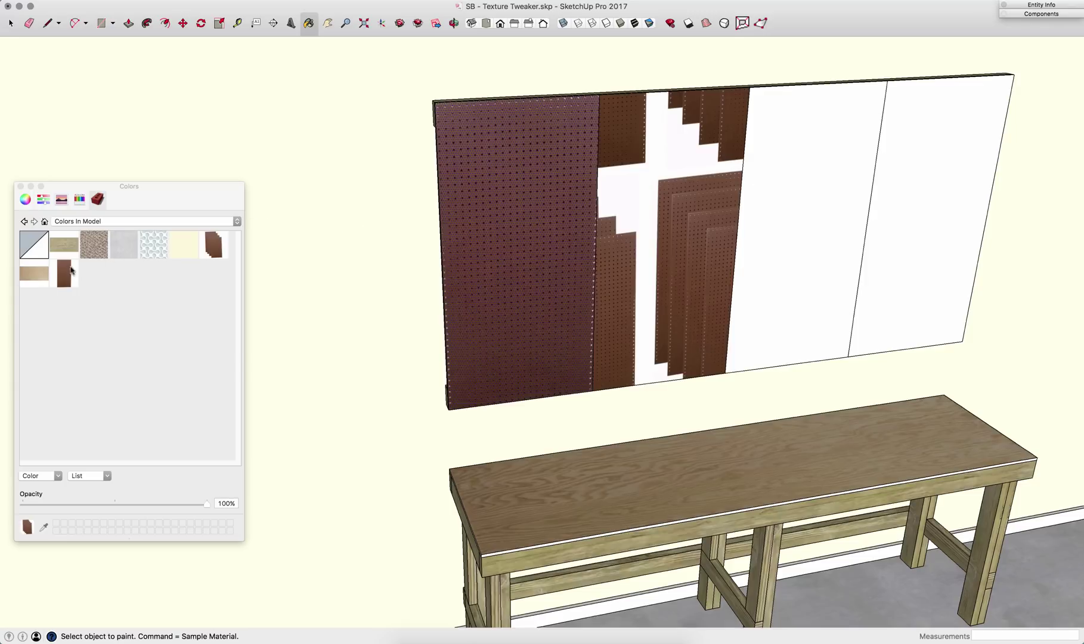
left_click(70, 270)
left_click(681, 230)
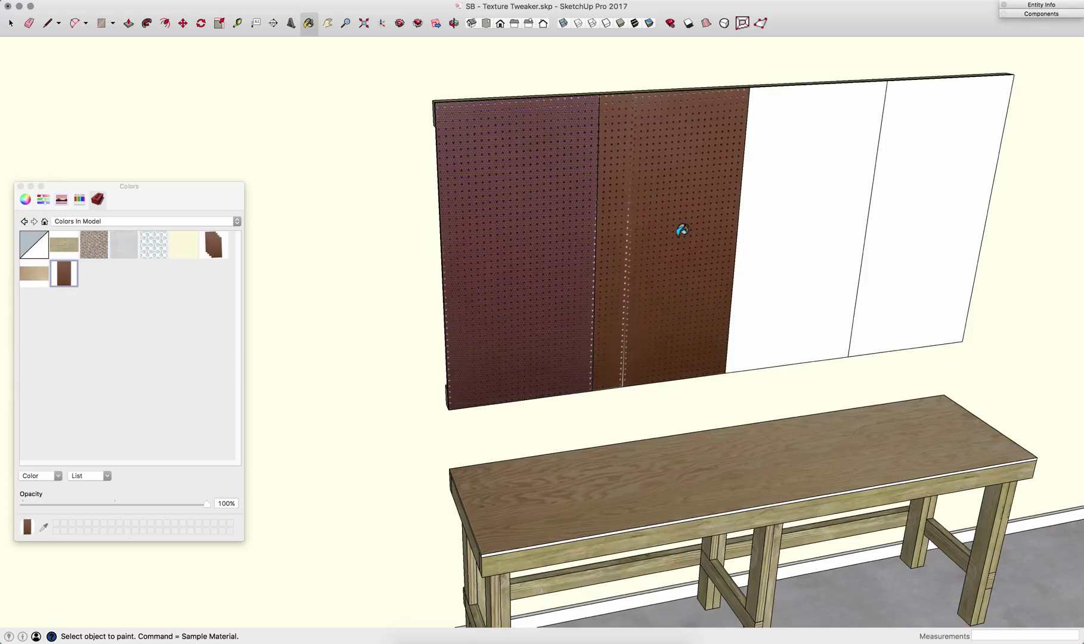
left_click(787, 196)
left_click(919, 208)
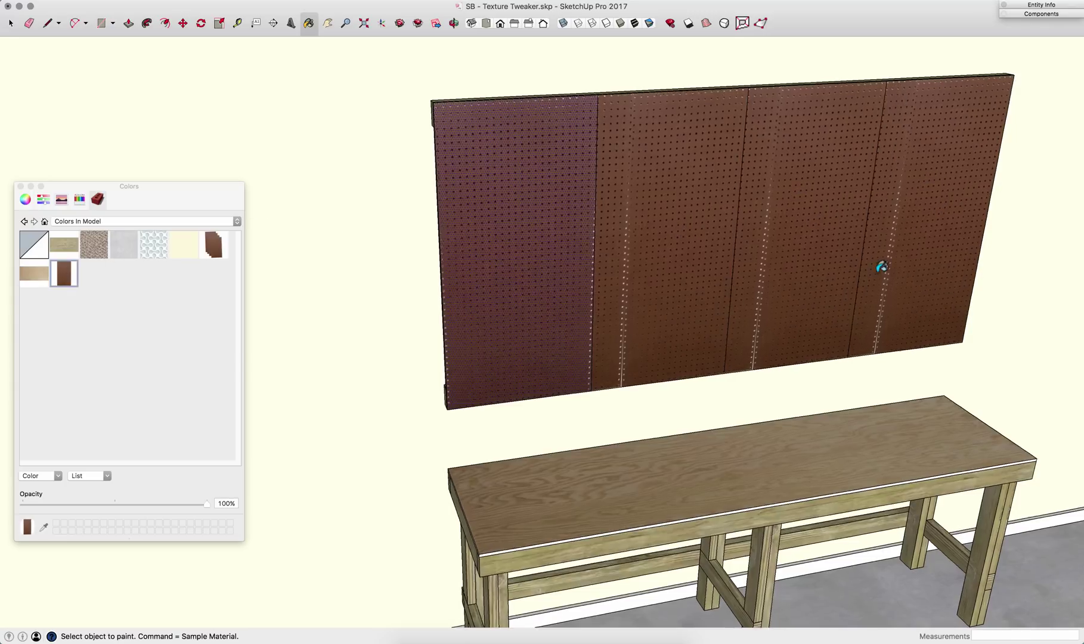
Slide the second panel's pegboard texture left and slightly down to align its holes
mouse_move(881, 266)
middle_mouse_down()
mouse_move(846, 254)
mouse_move(716, 254)
mouse_move(619, 268)
mouse_move(633, 220)
middle_mouse_up()
right_click(632, 226)
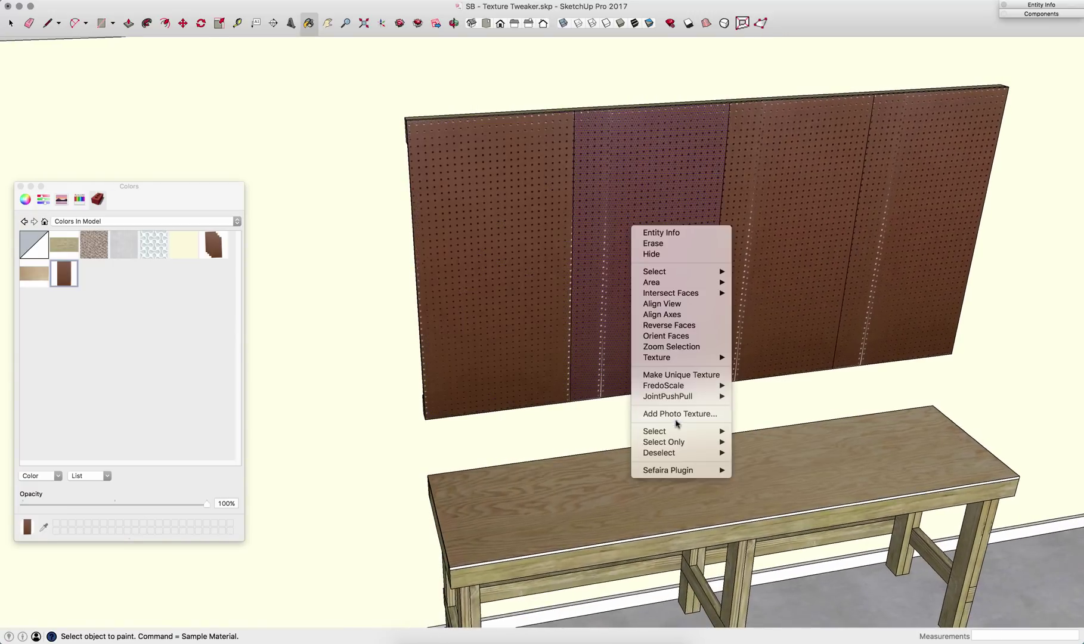
mouse_move(699, 358)
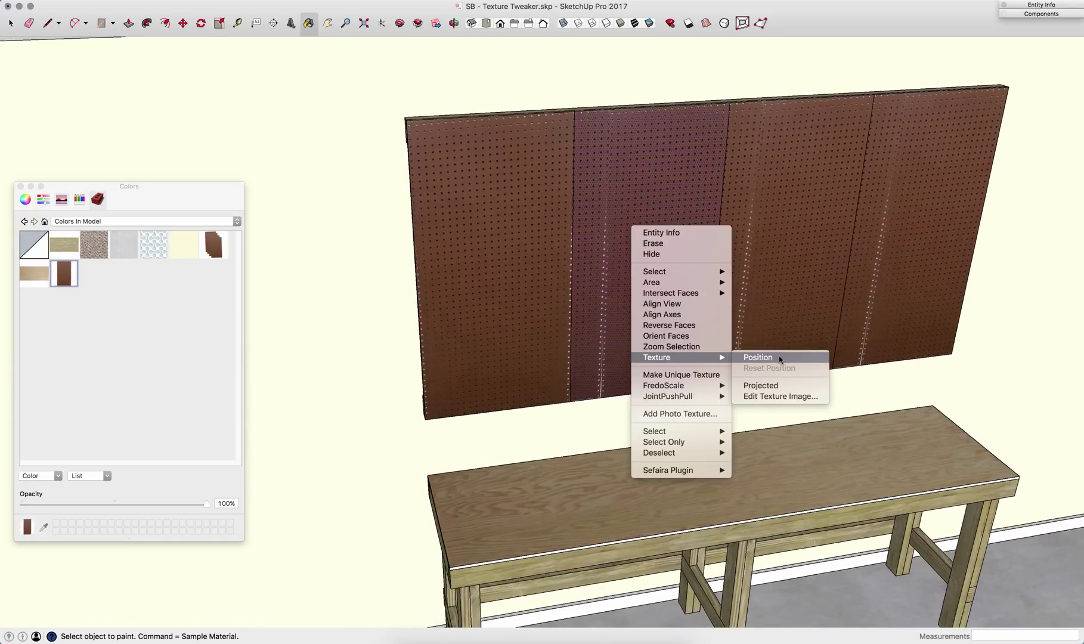
left_click(779, 358)
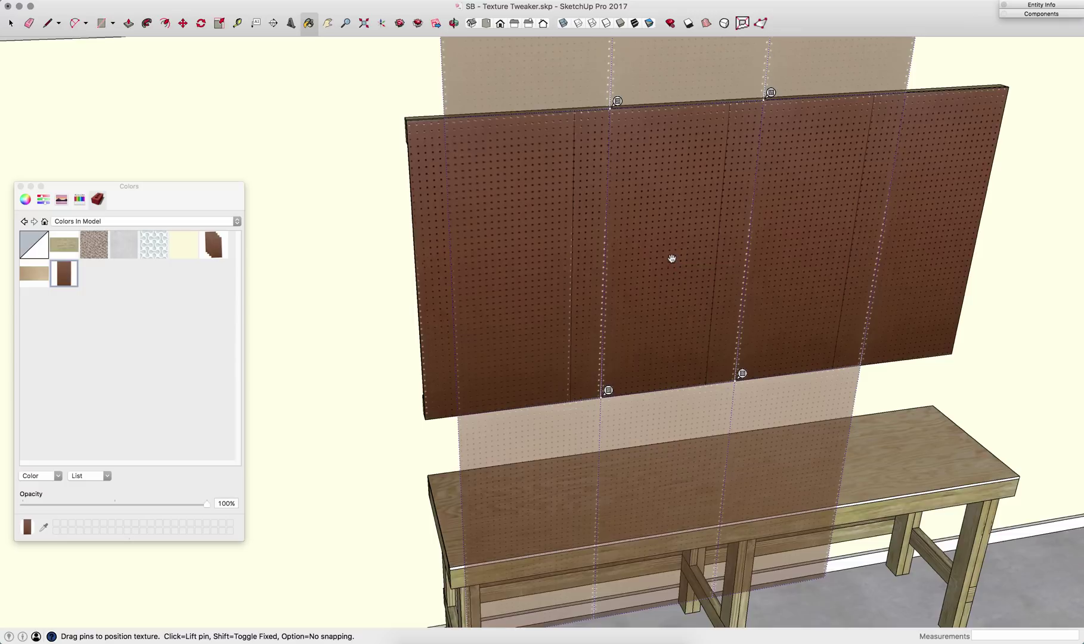
left_click_drag(671, 258, 639, 259)
left_click_drag(642, 340, 642, 342)
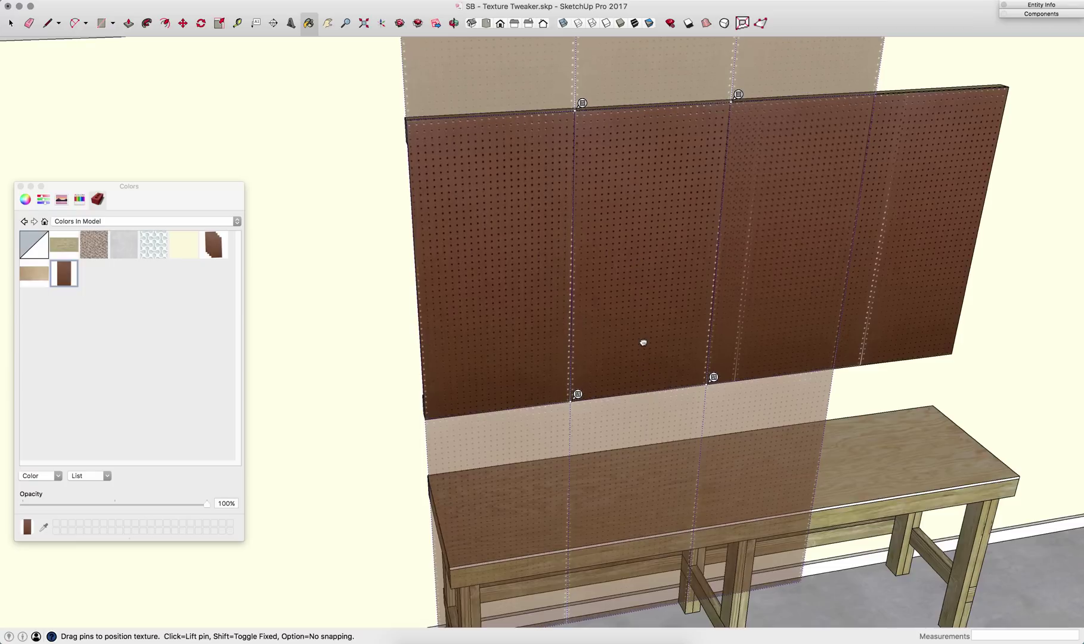
left_click(350, 232)
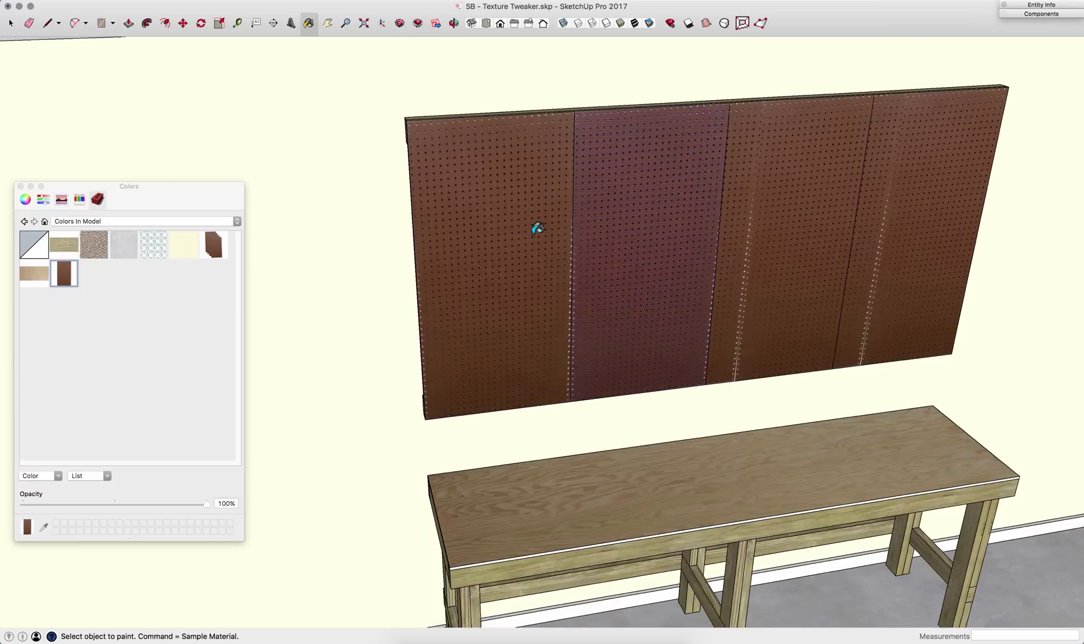
Sample the second panel's aligned pegboard and apply it to panels three and four
key("super")
left_click(623, 225)
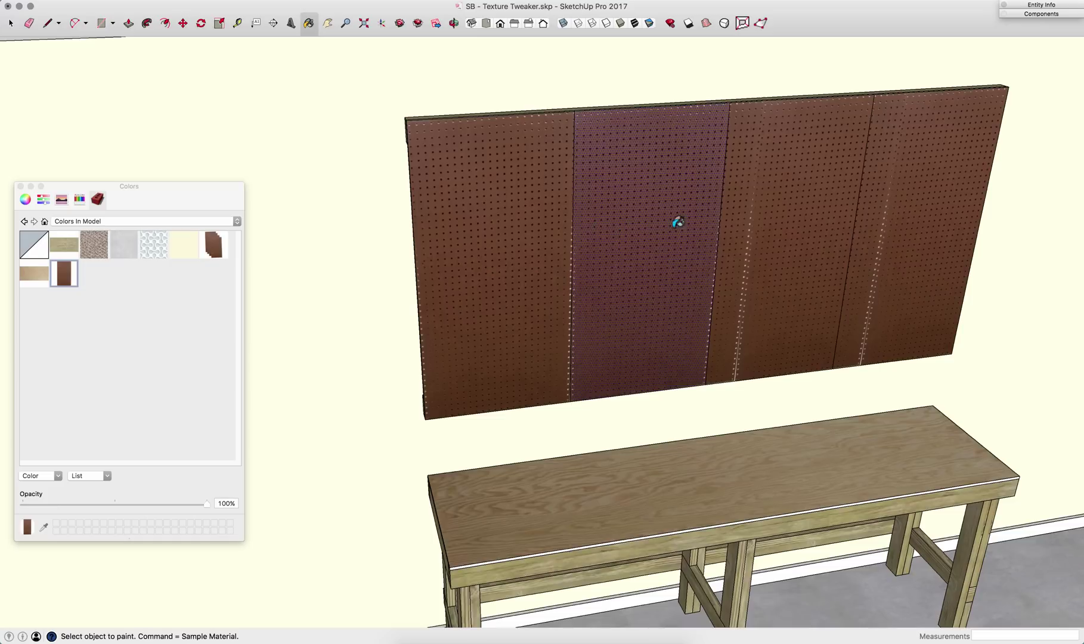
left_click(775, 219)
left_click(872, 249)
scroll(718, 213, "down", 10)
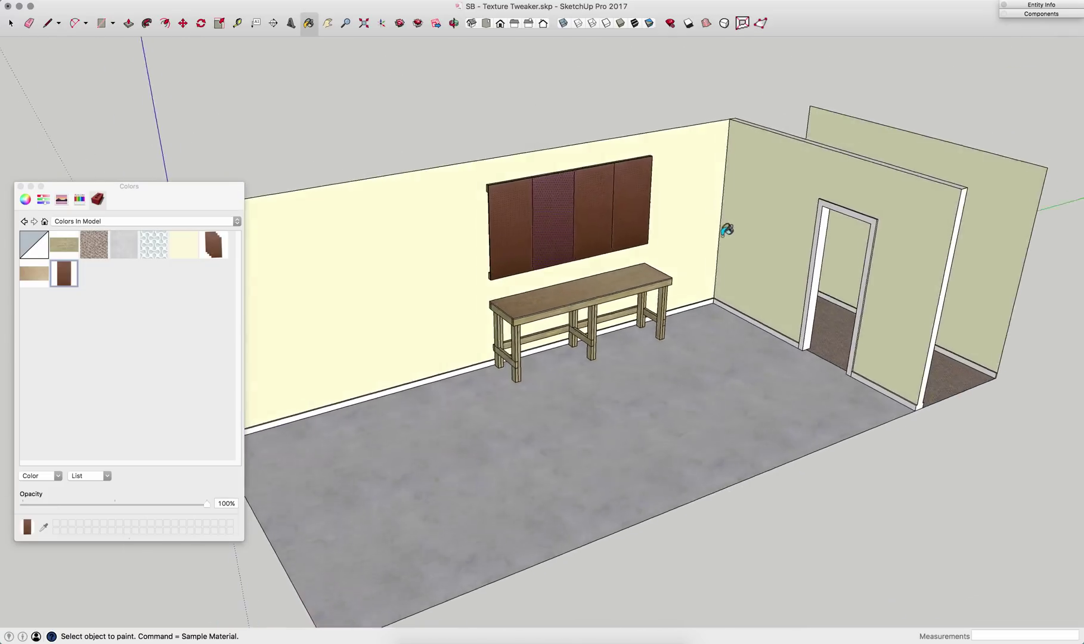
middle_click_drag(718, 233, 728, 229)
scroll(728, 229, "up", 4)
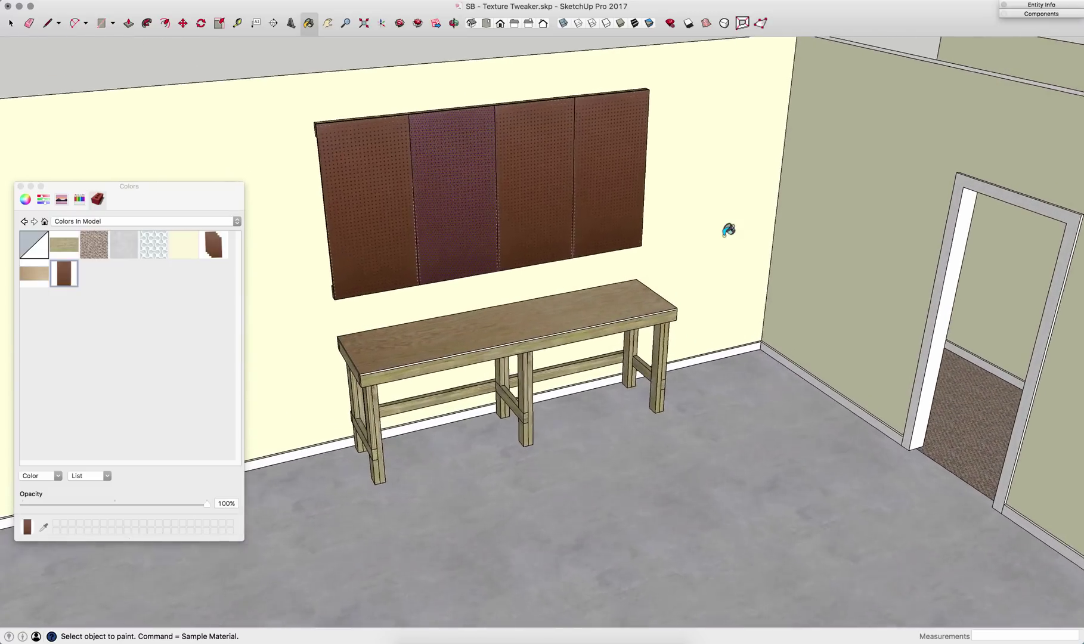